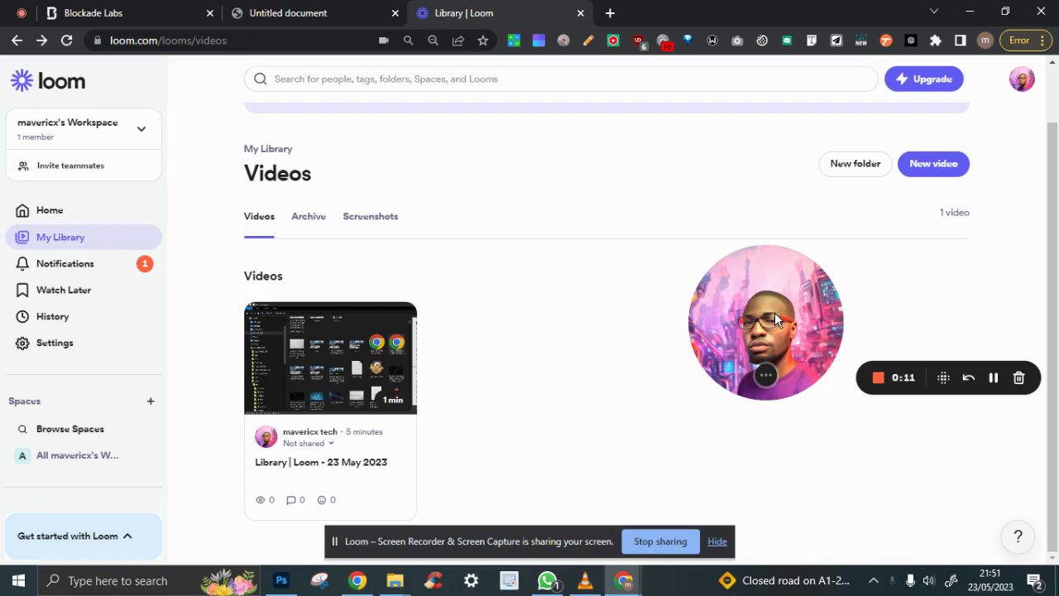
- Switch to the Blockade Labs website and open the Skybox AI generator from it
left_click(127, 13)
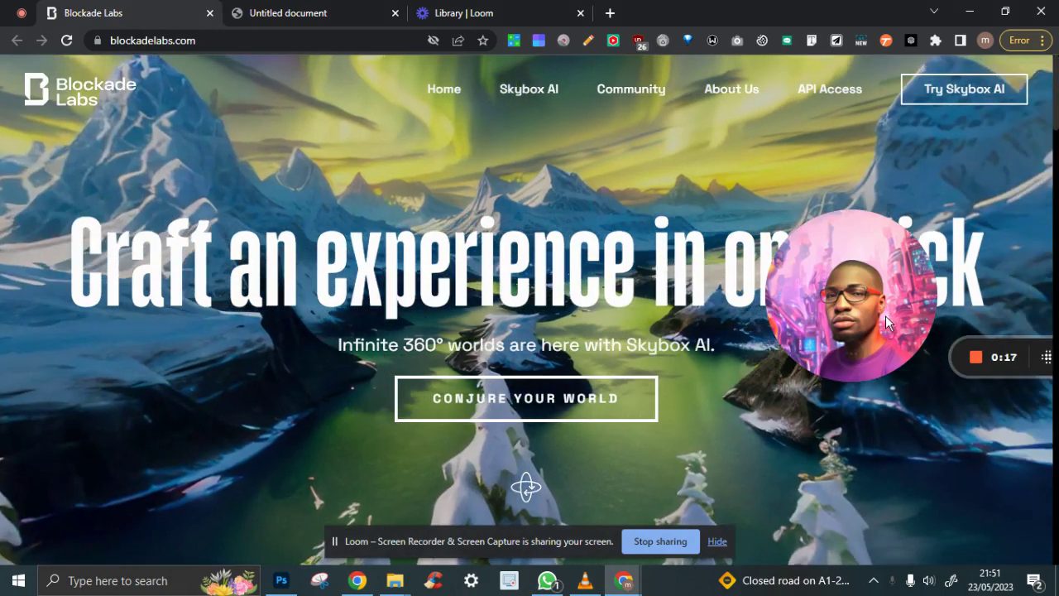
left_click_drag(885, 316, 869, 443)
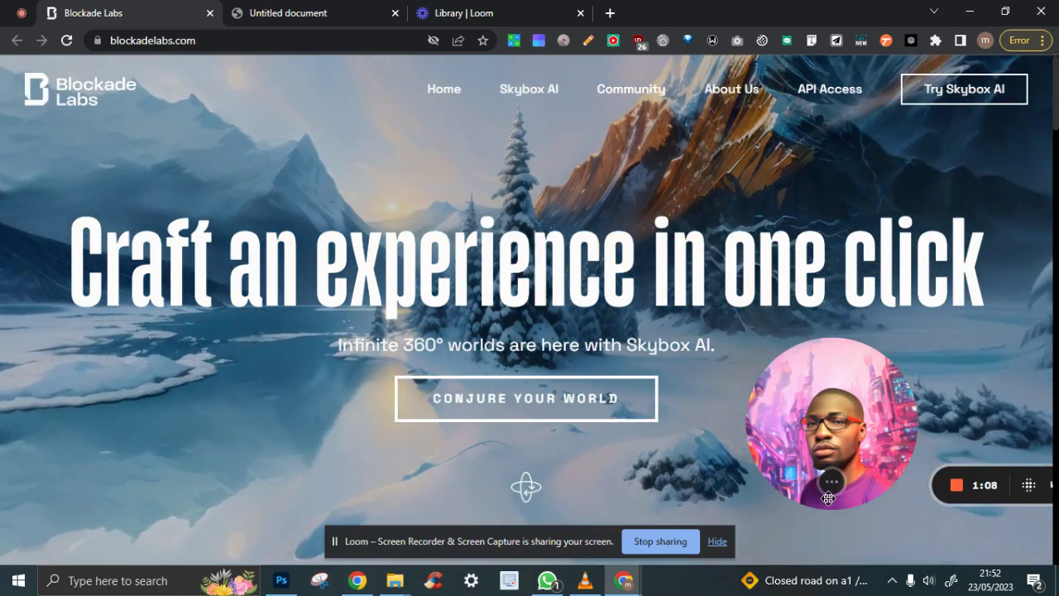
left_click_drag(834, 411, 807, 428)
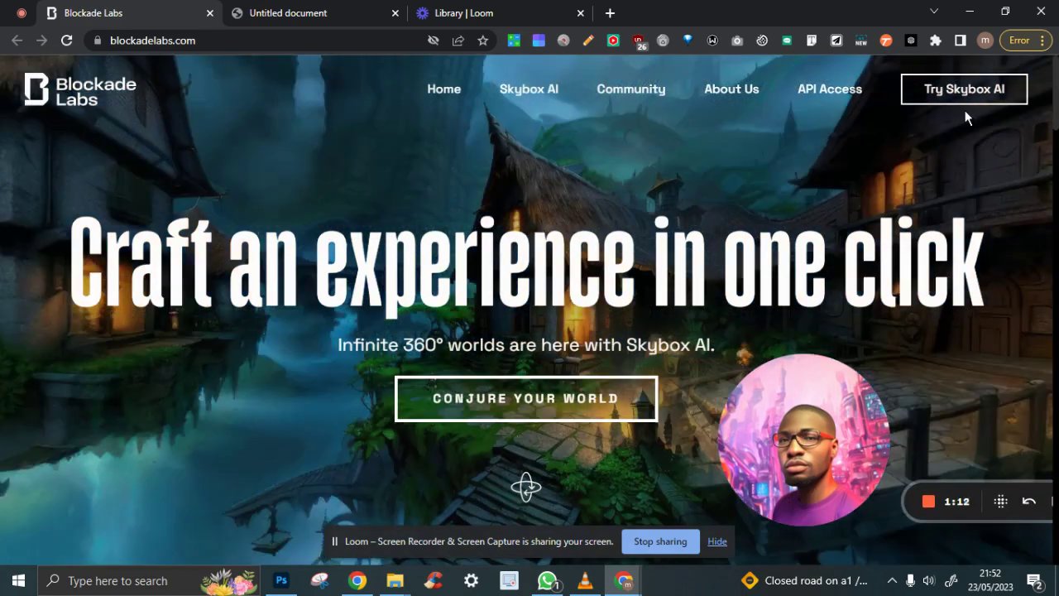
left_click(970, 92)
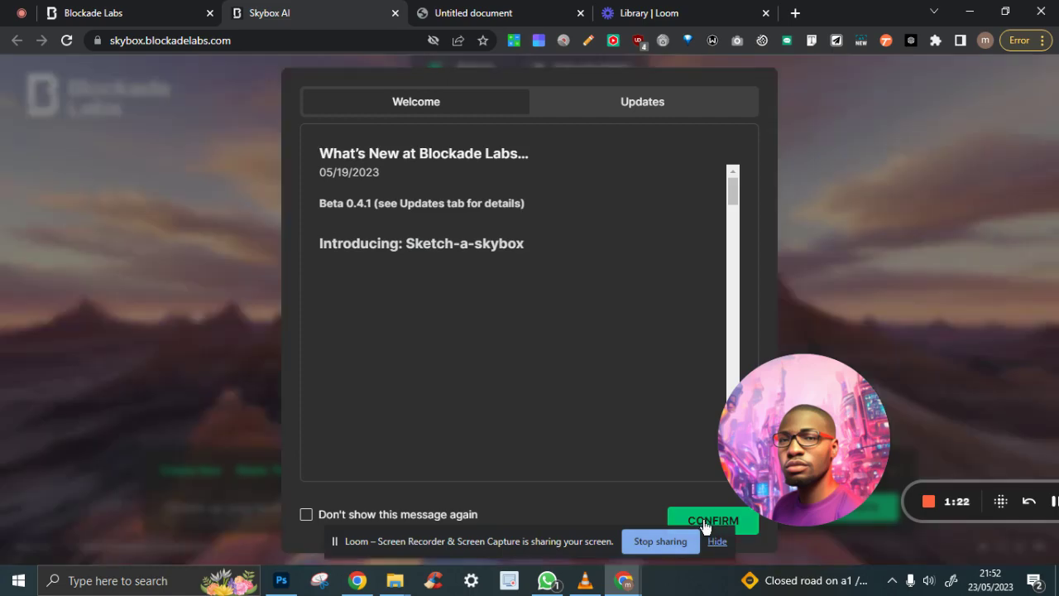
- Confirm the What's New message and dismiss the Skybox AI introduction to reach the skybox workspace
left_click(703, 519)
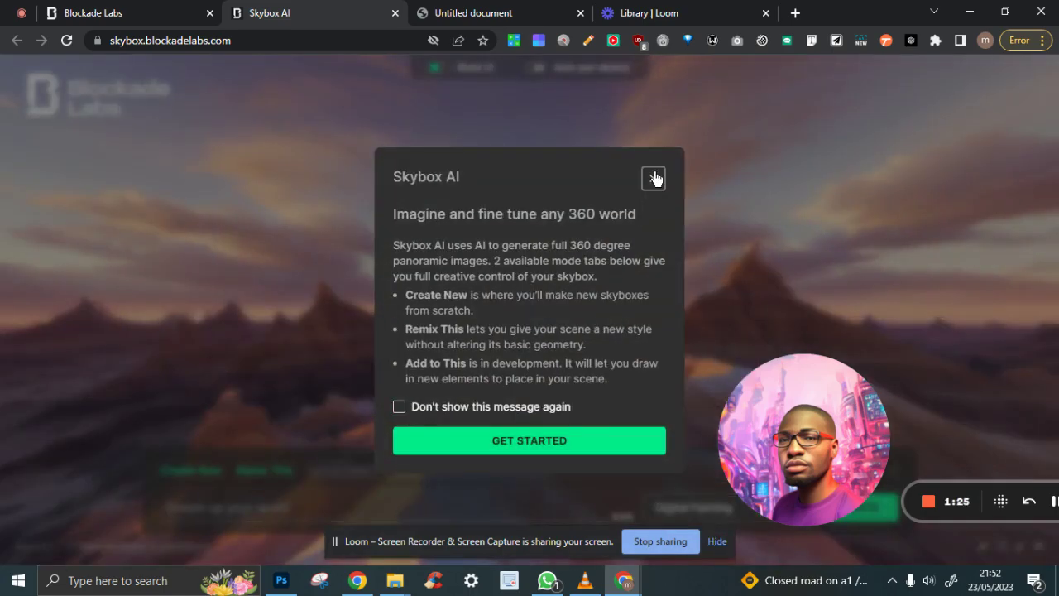
left_click_drag(654, 178, 603, 440)
left_click(584, 440)
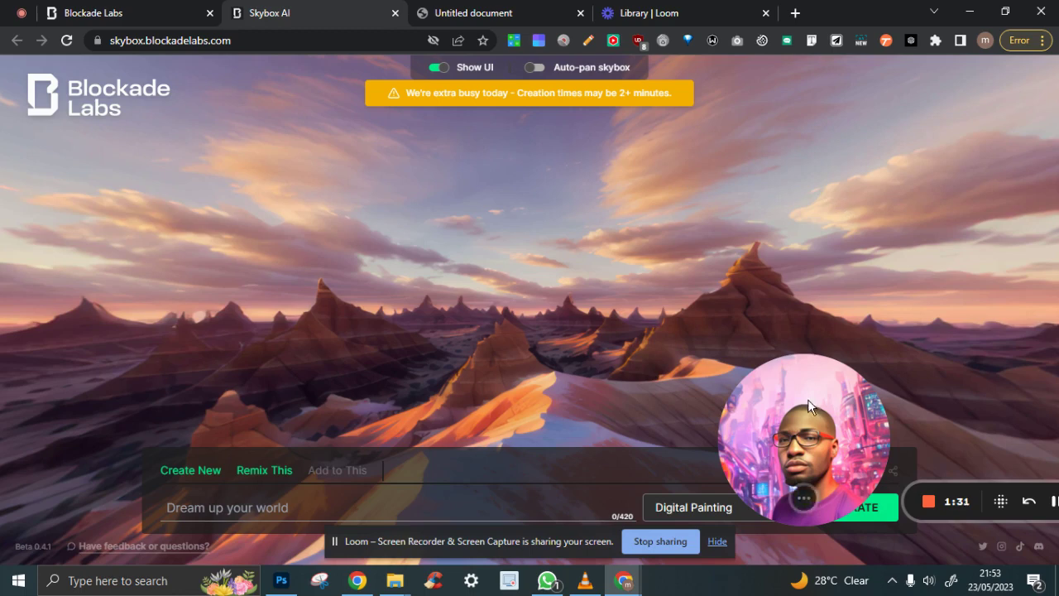
left_click_drag(807, 399, 931, 130)
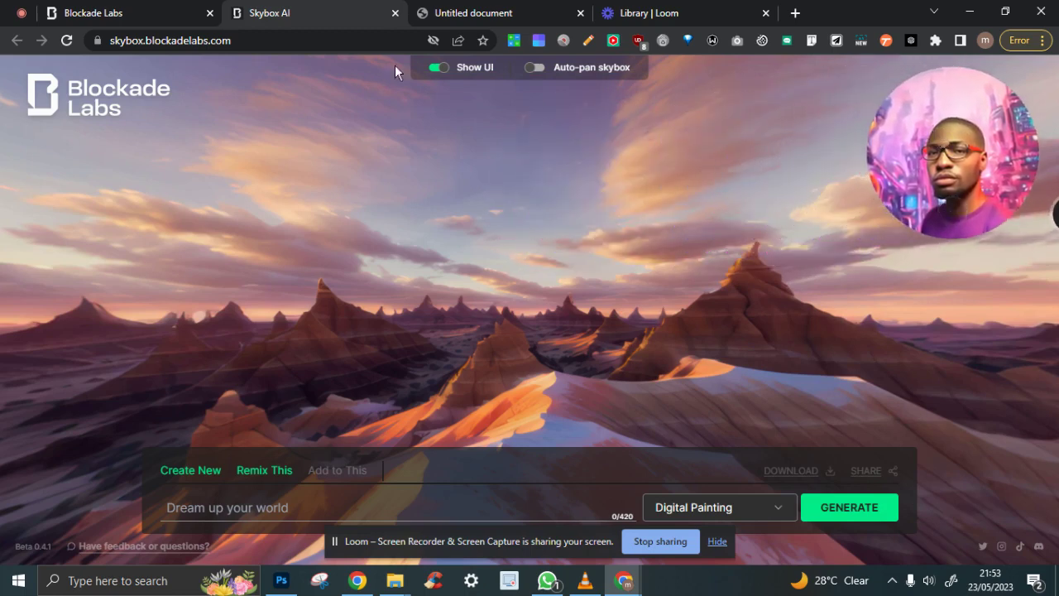
- Hide and restore the interface overlay, and examine the desert skybox from the ground up to the sky
left_click(435, 71)
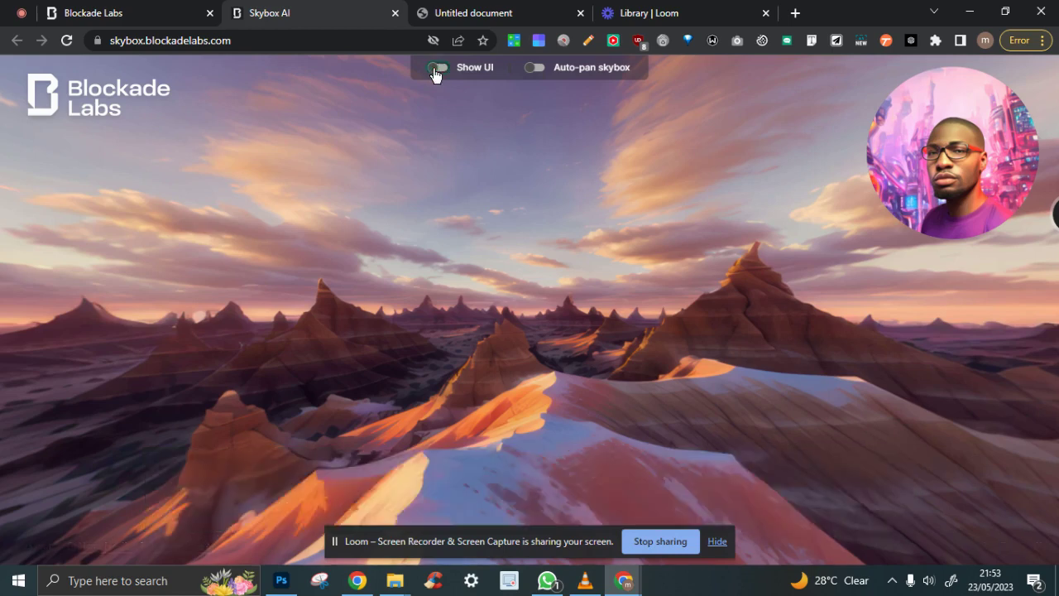
left_click(435, 71)
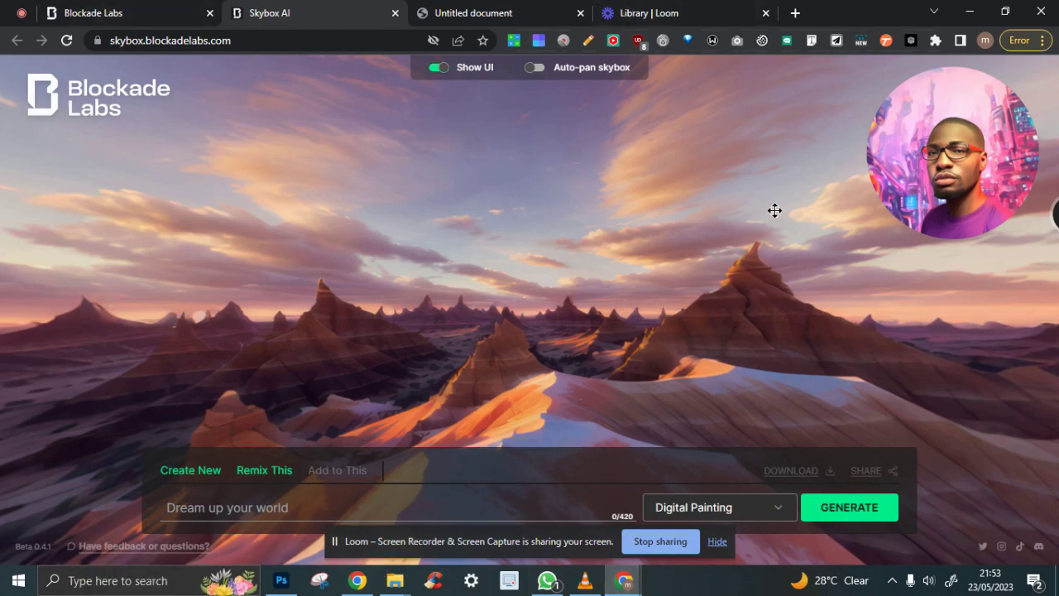
left_click_drag(734, 256, 203, 138)
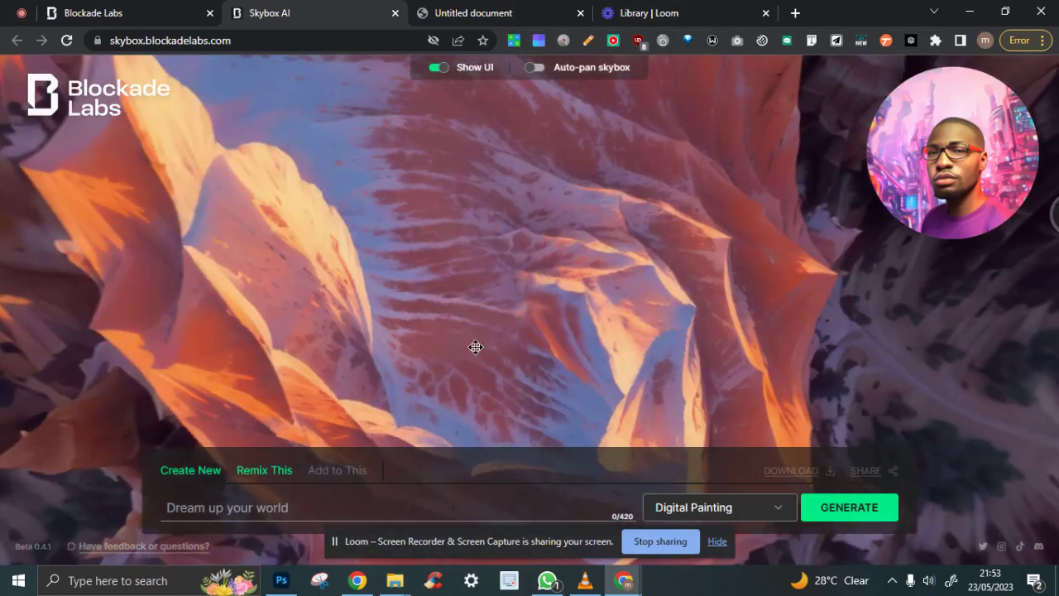
left_click_drag(472, 348, 550, 173)
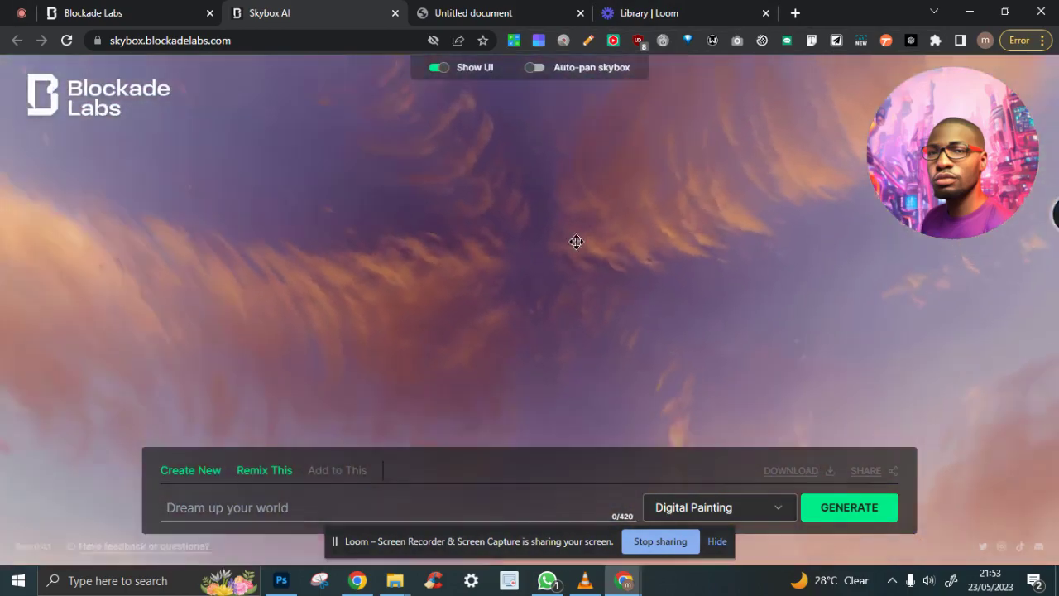
left_click_drag(574, 240, 650, 293)
left_click_drag(615, 241, 763, 279)
left_click_drag(643, 121, 540, 109)
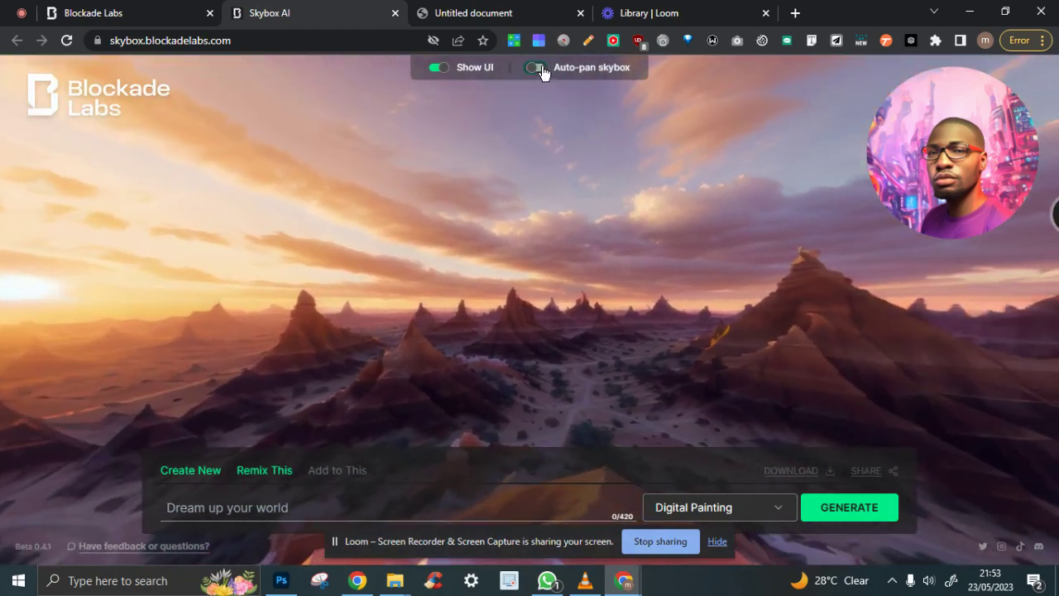
- Turn on automatic panning of the skybox, look around the moving scene, and turn it off again
left_click(536, 67)
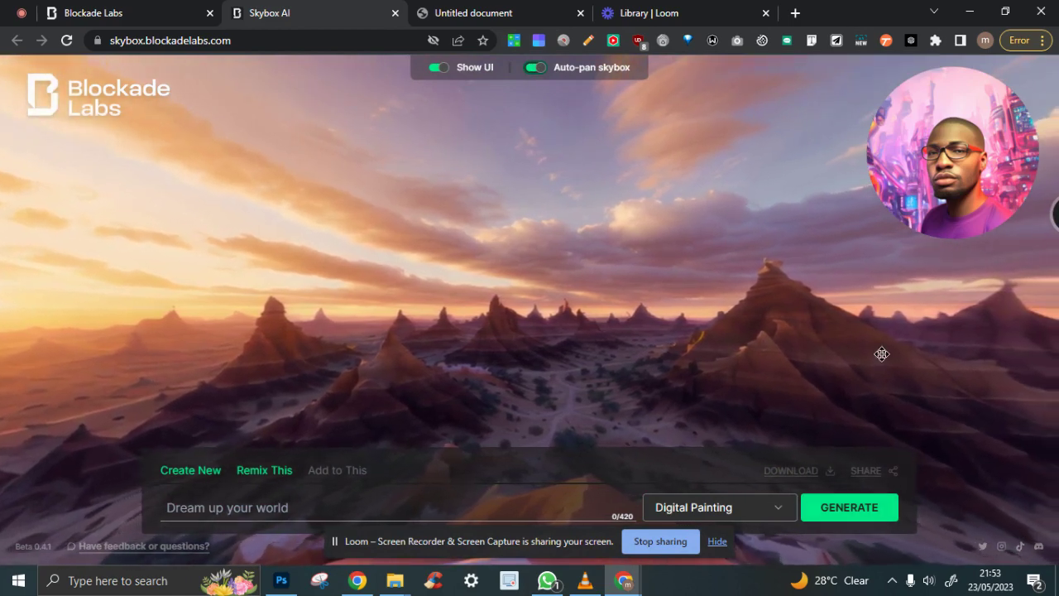
left_click_drag(882, 354, 735, 471)
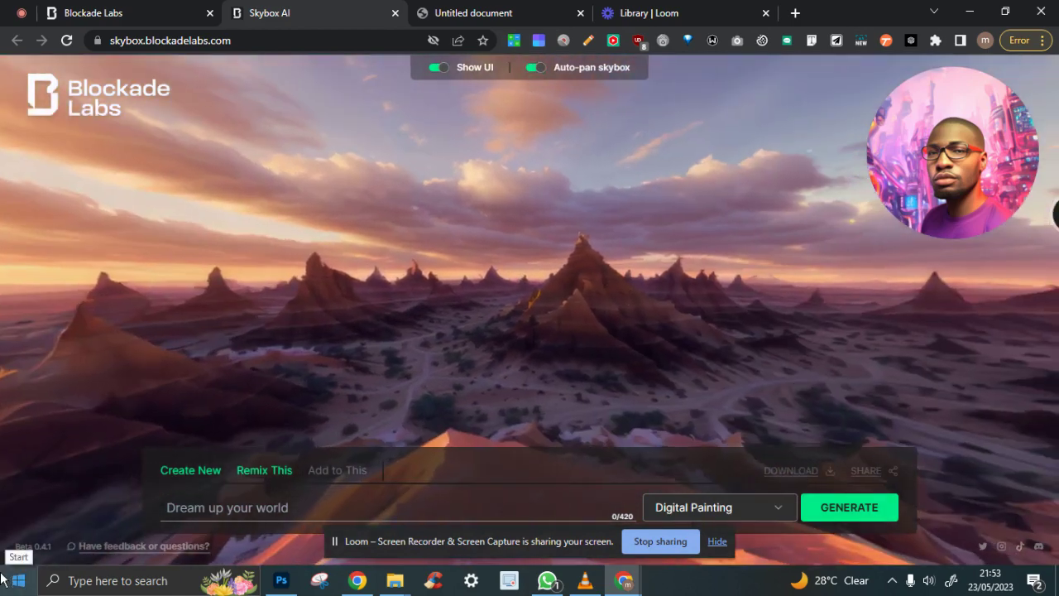
left_click_drag(521, 364, 526, 453)
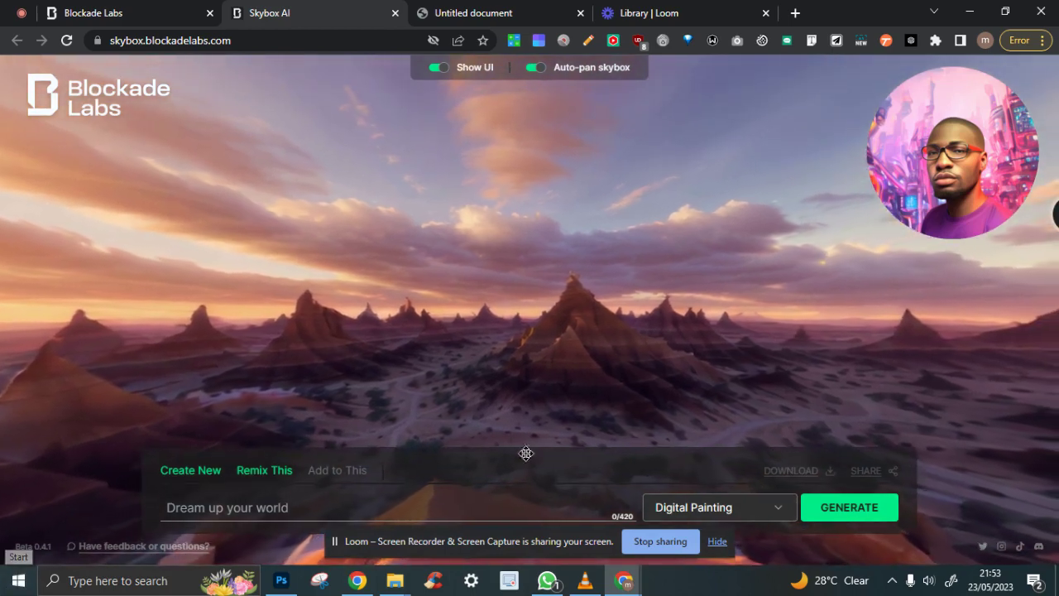
left_click(535, 67)
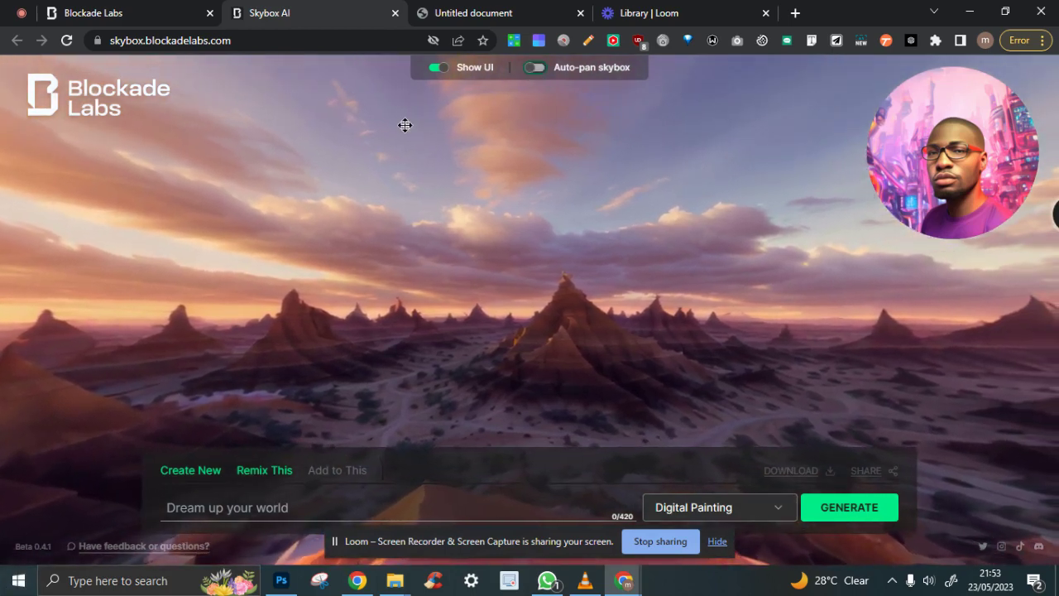
left_click_drag(660, 370, 671, 212)
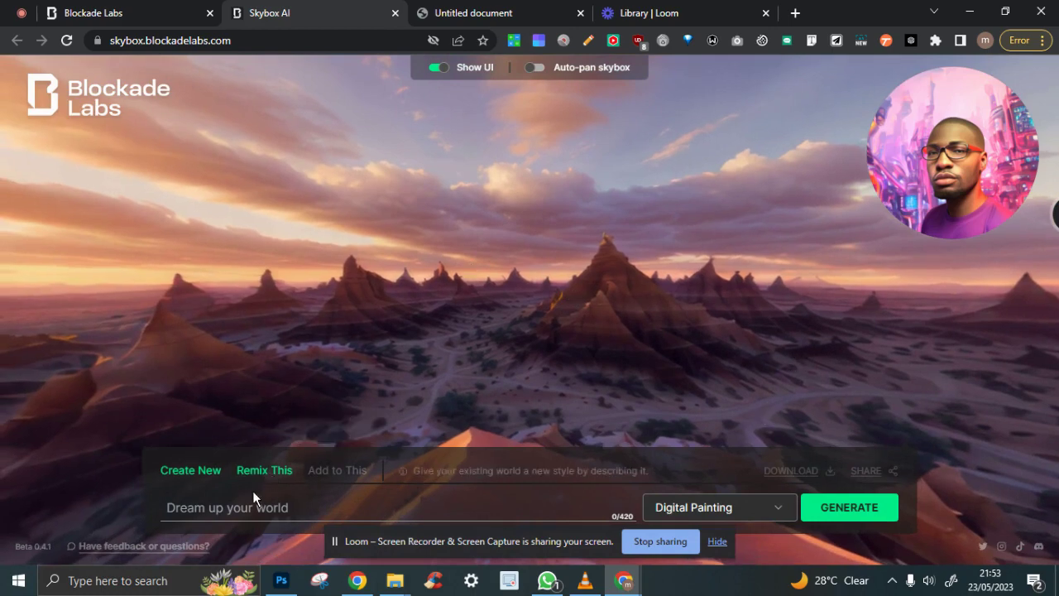
- Enter Create New mode, dismiss its introduction message and look around the blank grid canvas
left_click(236, 505)
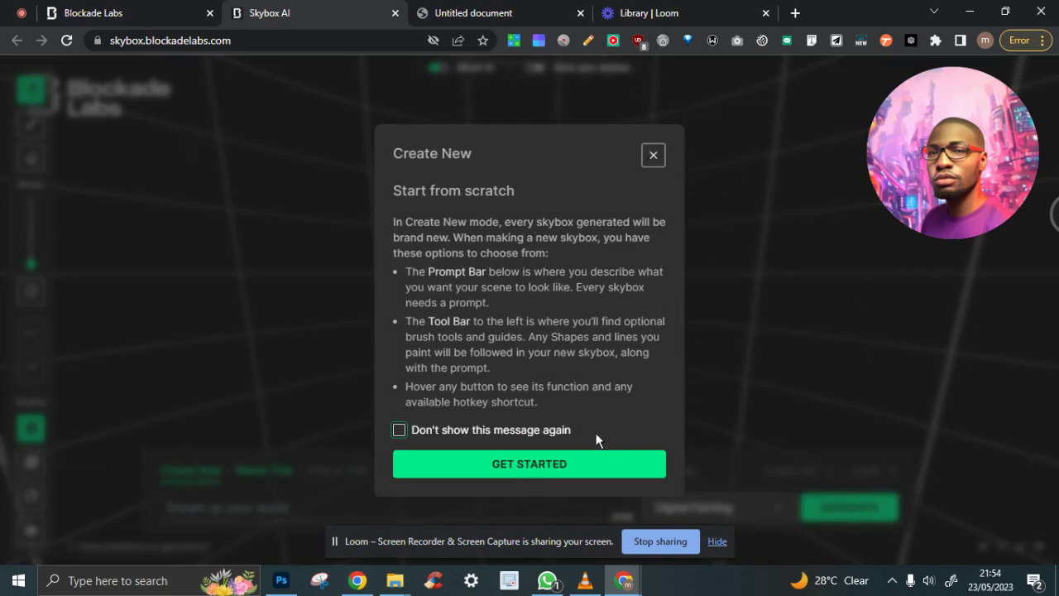
left_click(569, 463)
left_click_drag(670, 171, 797, 239)
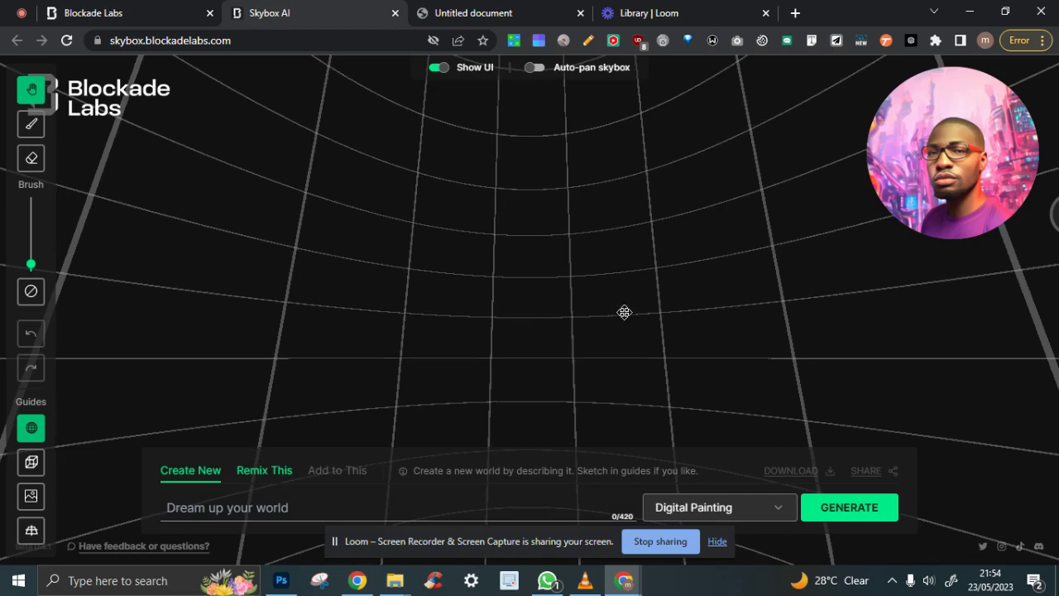
left_click_drag(624, 309, 720, 220)
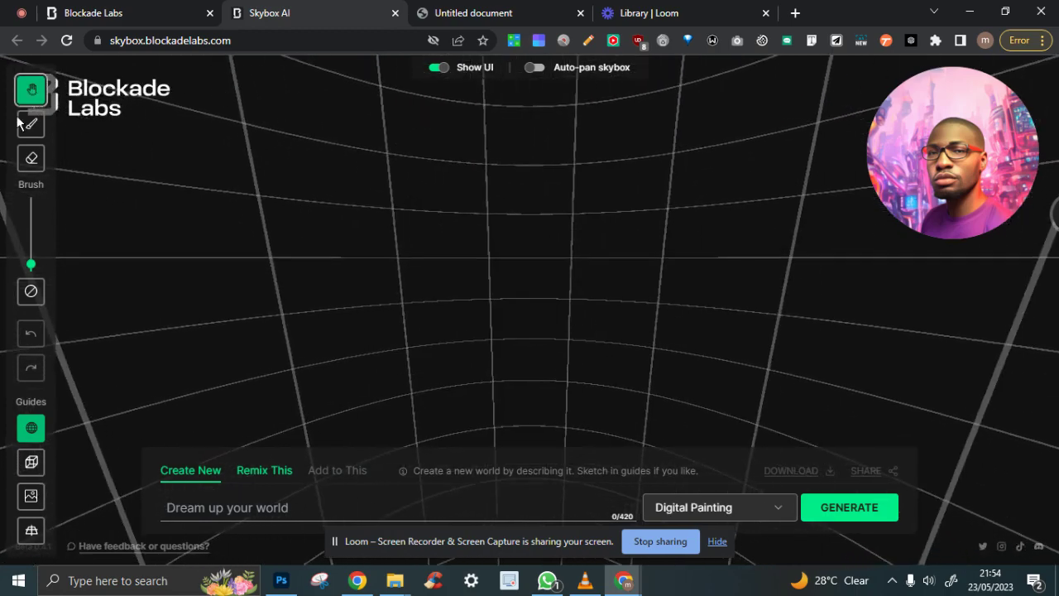
- Toggle the interface off and on, and try the brush and eraser before returning to the pan tool
left_click(438, 68)
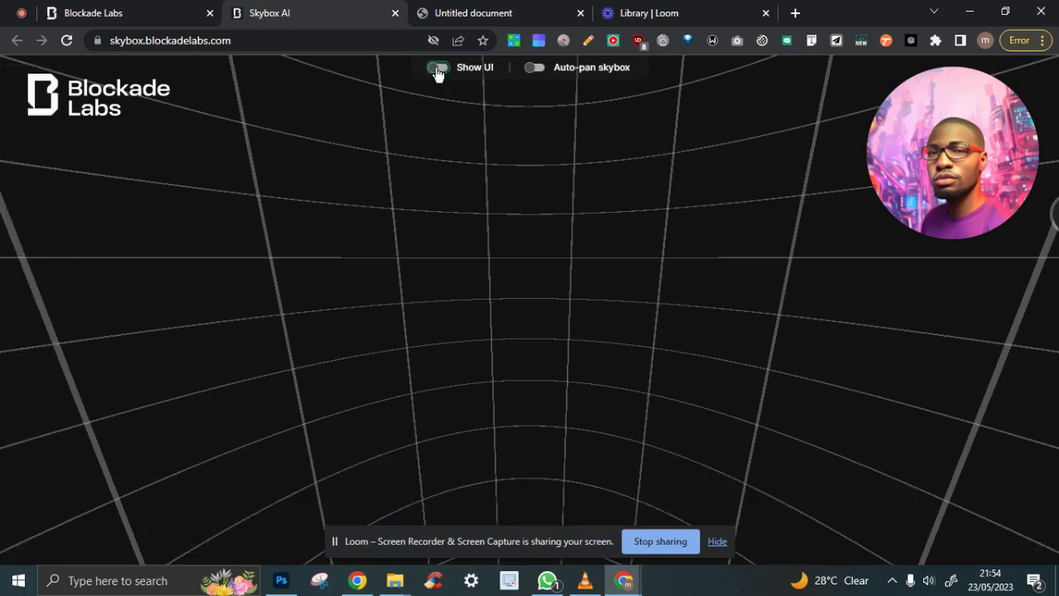
left_click(438, 68)
left_click(32, 124)
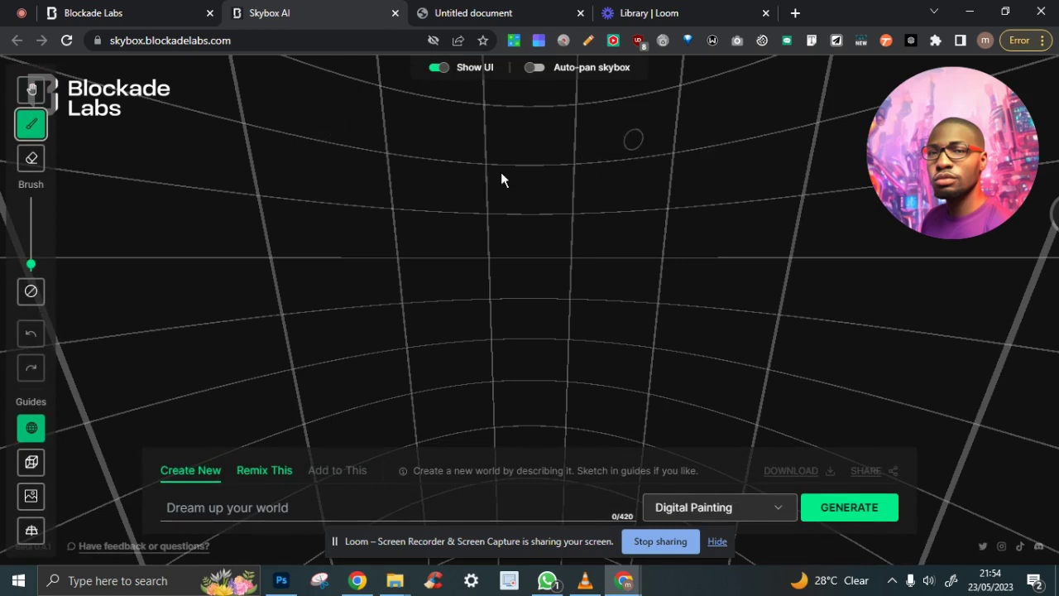
left_click(32, 158)
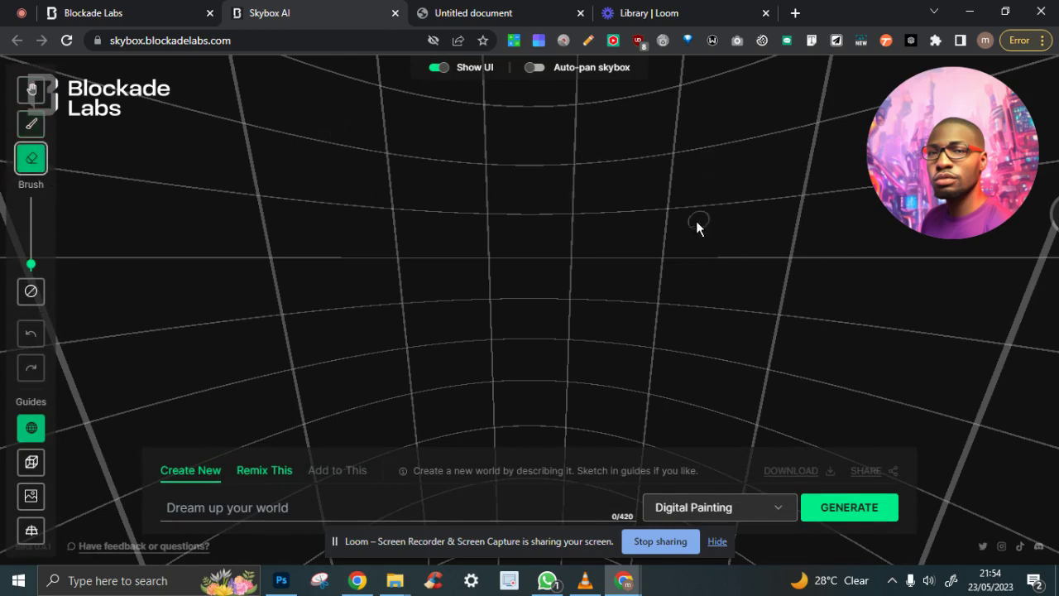
left_click(29, 98)
left_click_drag(388, 161, 350, 232)
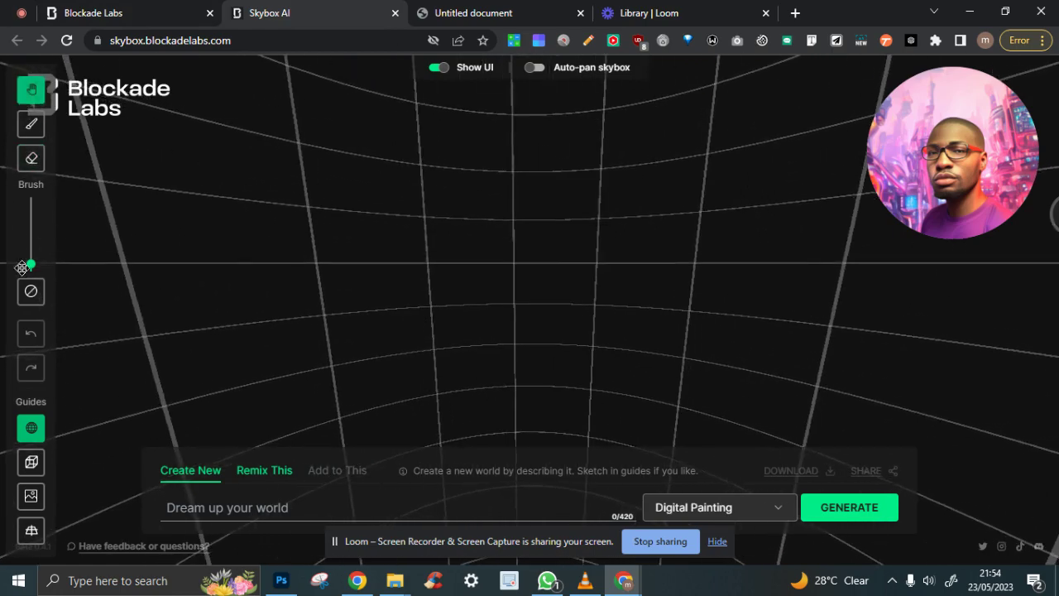
left_click_drag(508, 254, 521, 227)
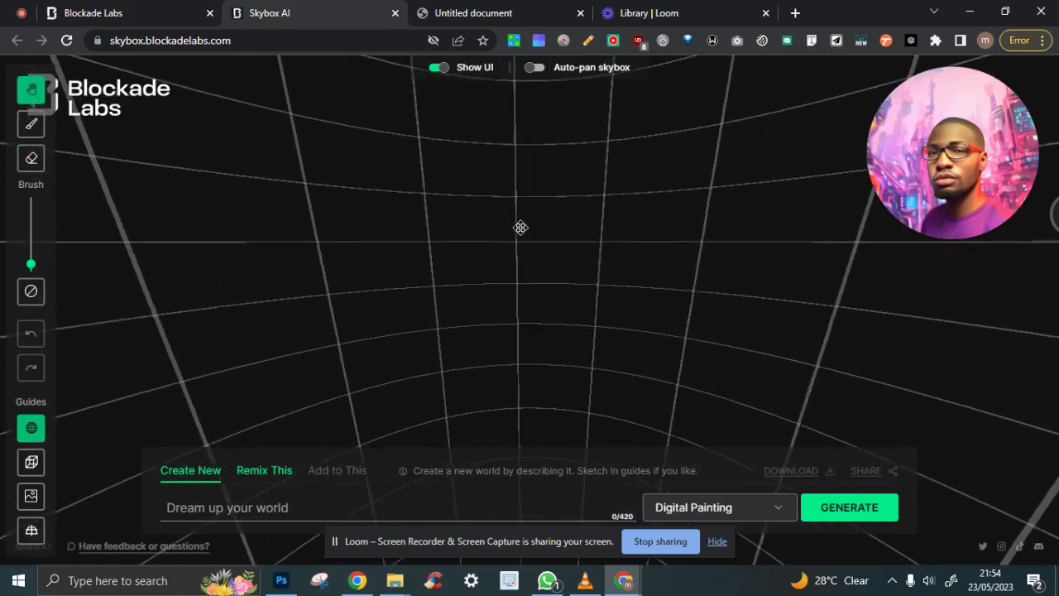
- Clear the sketch canvas, and view the cube grid guide before restoring the spherical grid guide
left_click(31, 292)
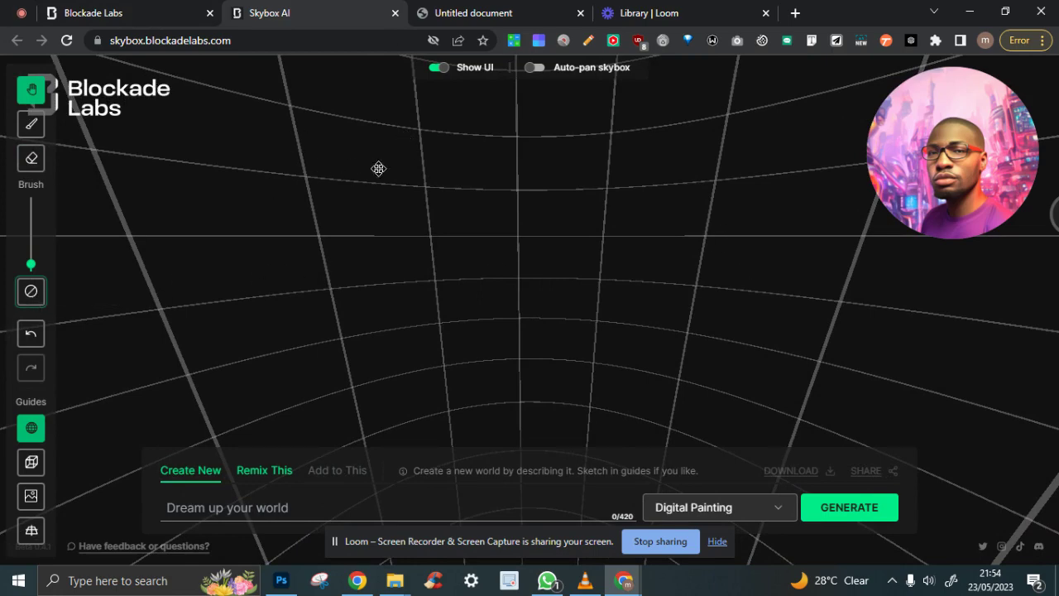
left_click_drag(378, 168, 6, 402)
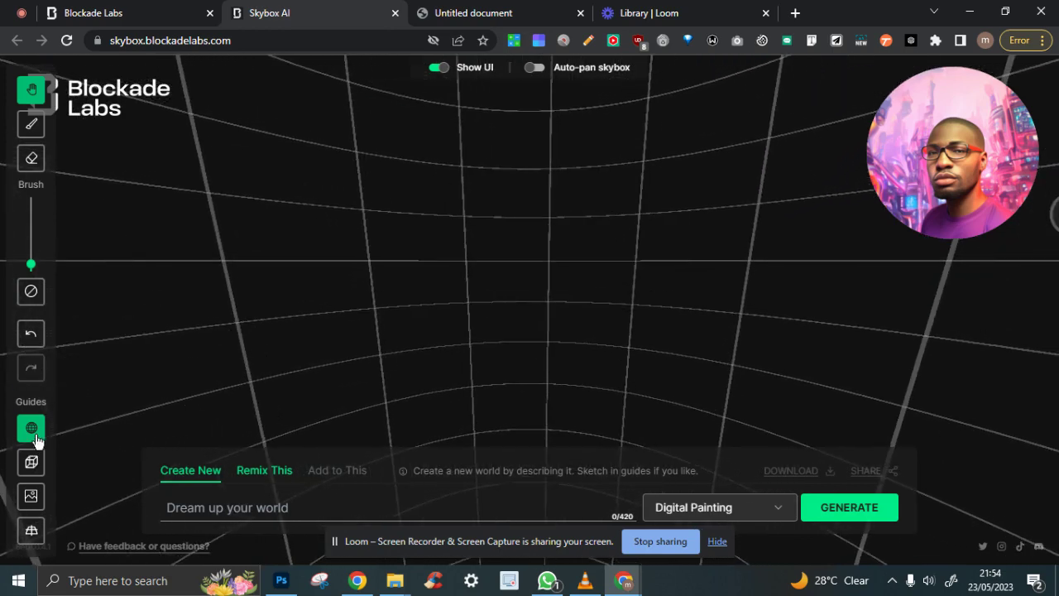
left_click(30, 462)
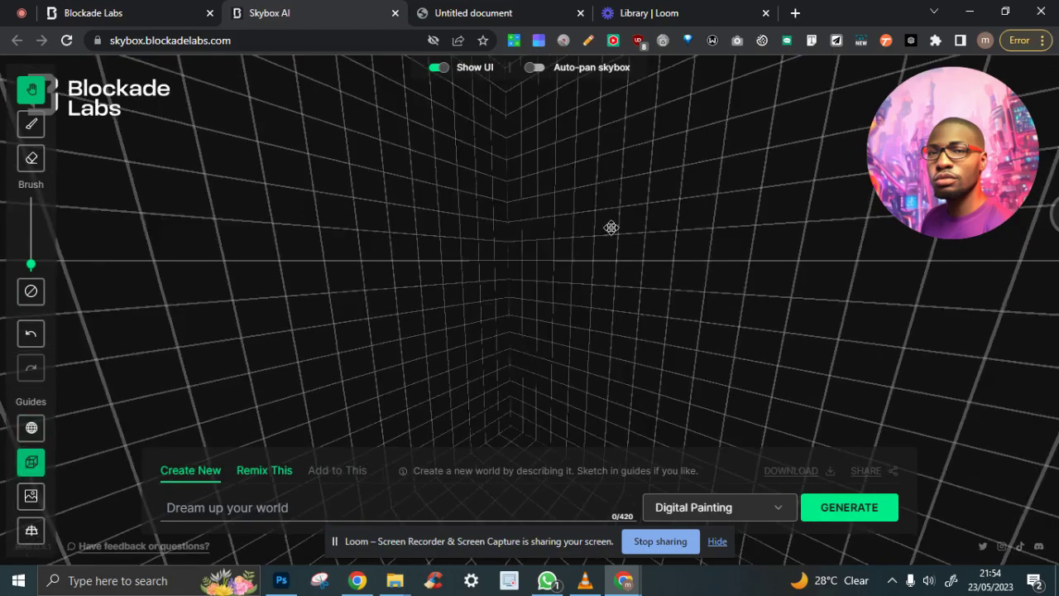
left_click_drag(319, 224, 535, 338)
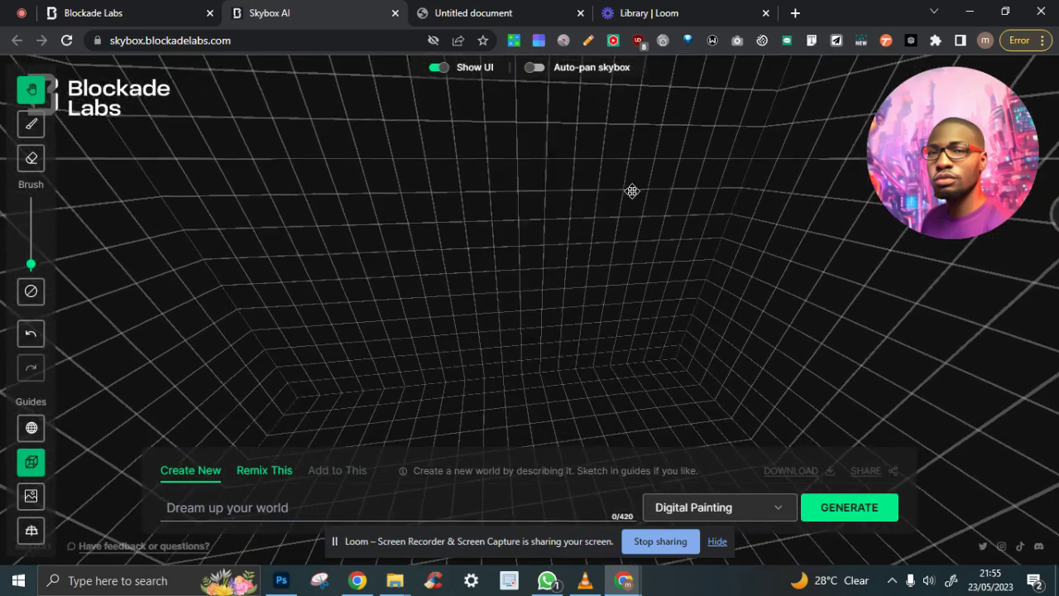
left_click_drag(461, 289, 593, 307)
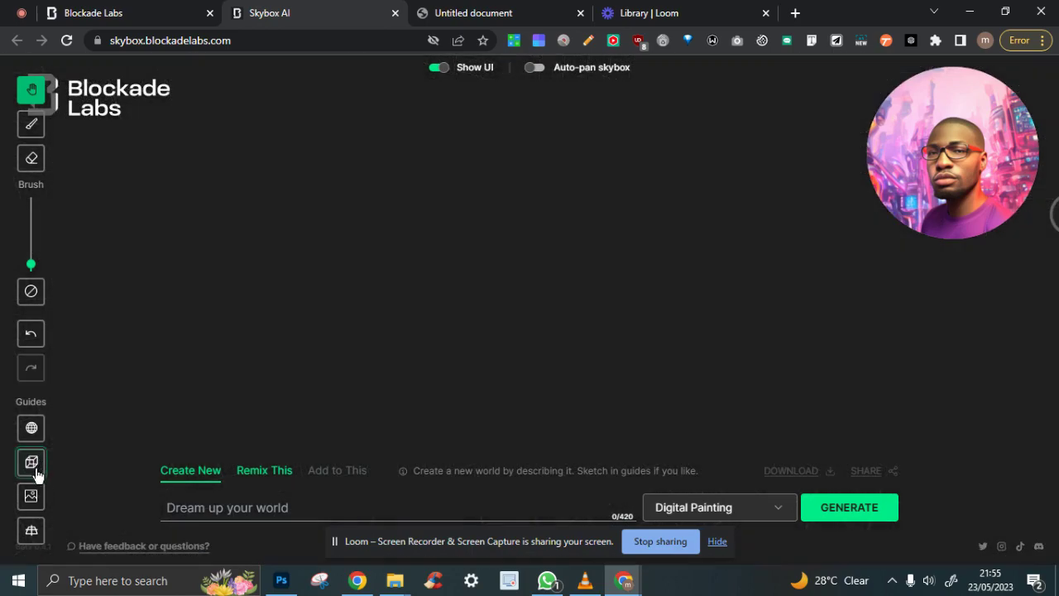
left_click(32, 426)
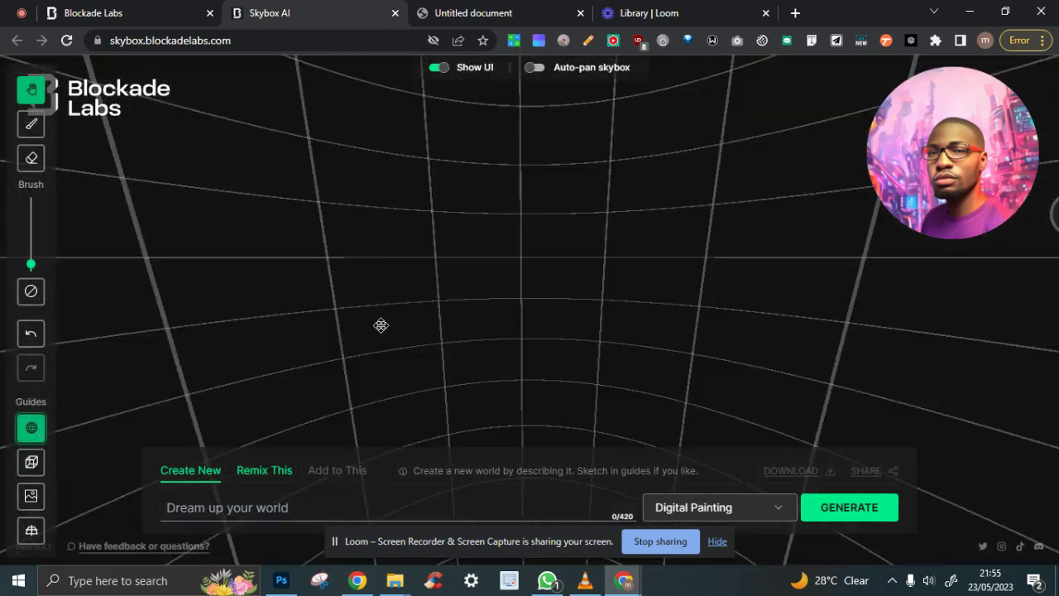
left_click_drag(380, 325, 518, 274)
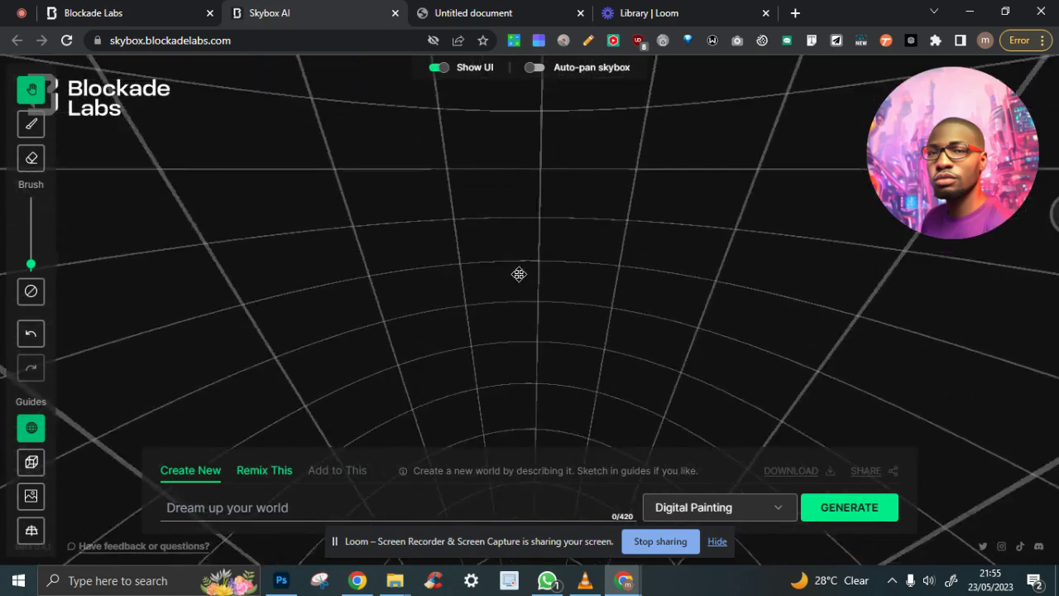
- Show the current skybox image as a guide, viewing it without the spherical grid before overlaying the grid again
left_click(25, 501)
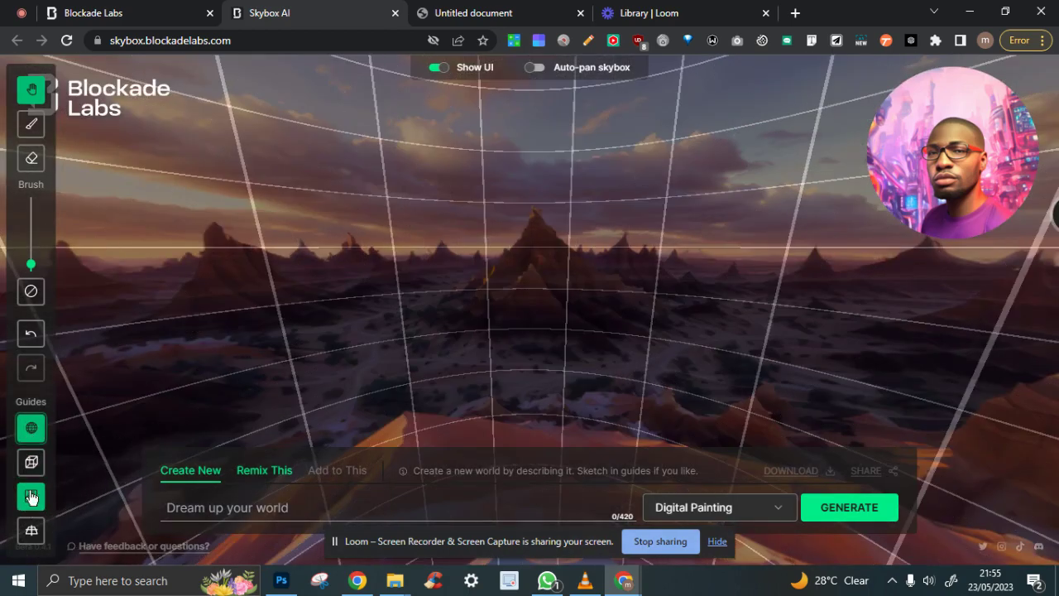
left_click(31, 428)
left_click_drag(260, 334, 577, 211)
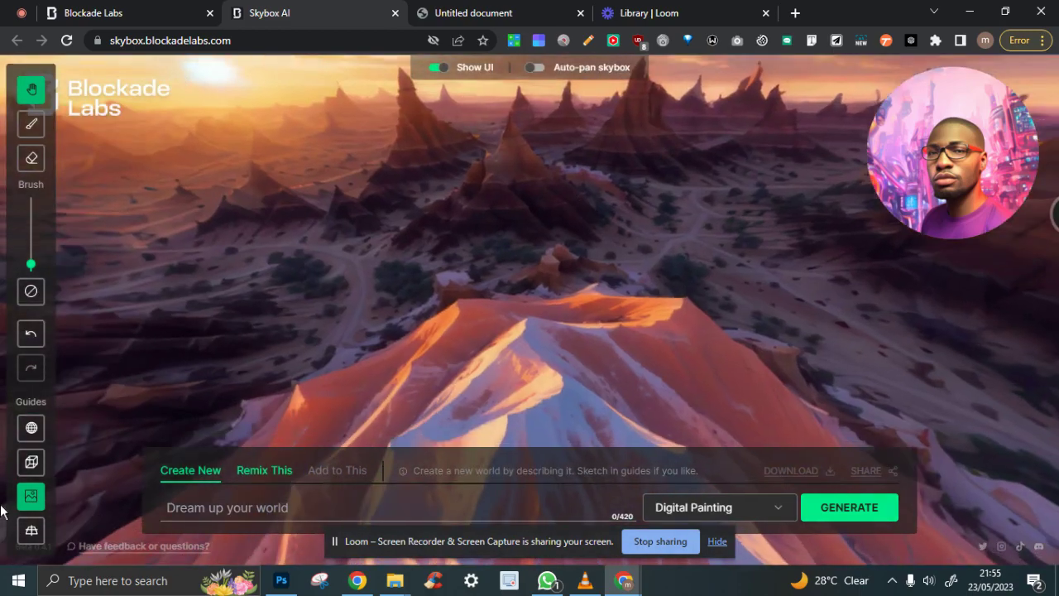
left_click(32, 427)
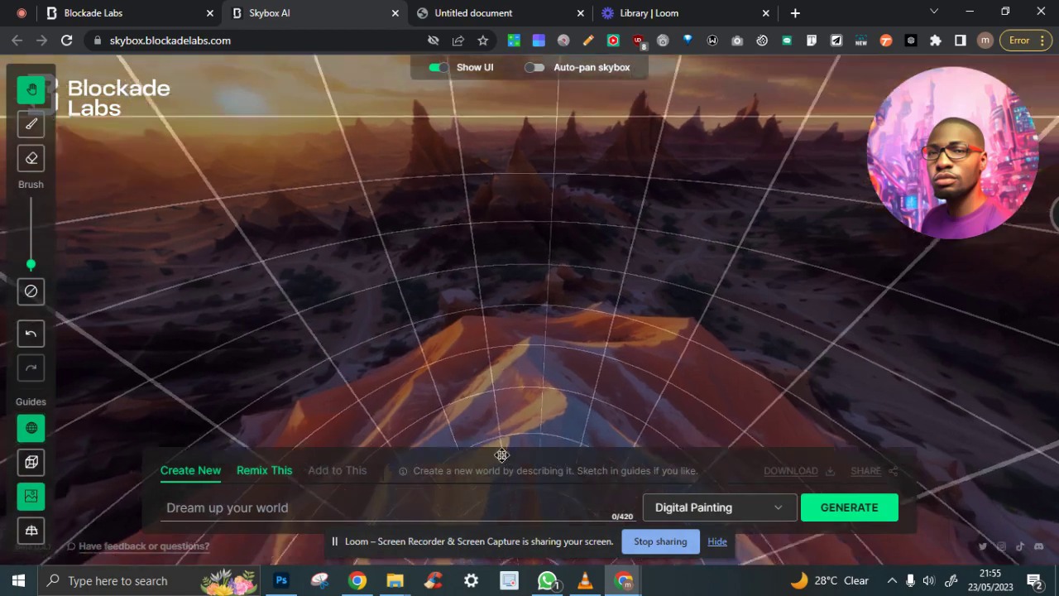
- Replace the spherical grid with the cube grid over the skybox image guide and look around the scene
left_click_drag(501, 455, 499, 471)
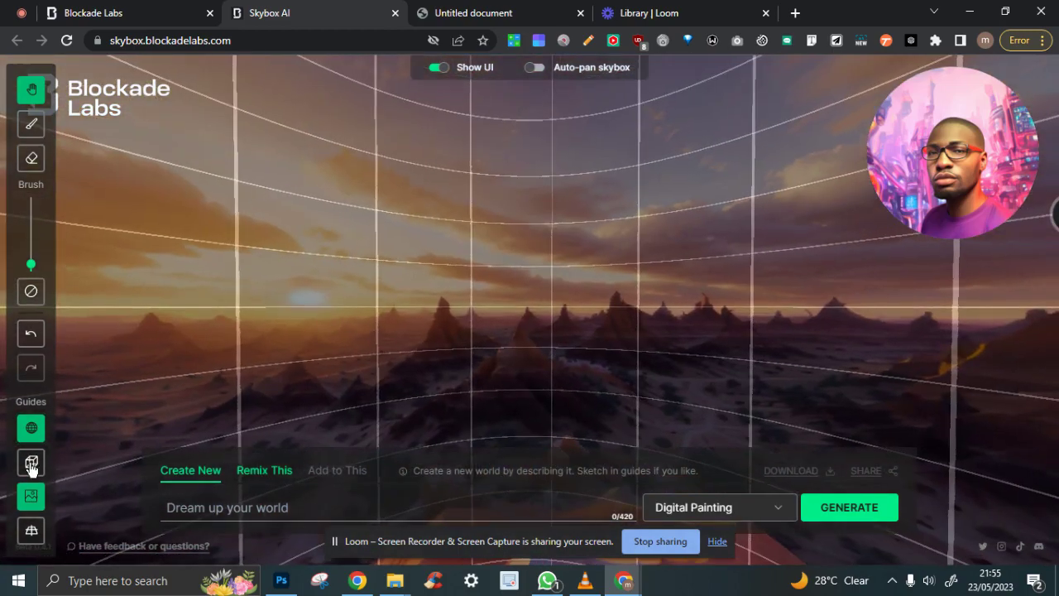
left_click(32, 462)
left_click(33, 430)
left_click(32, 466)
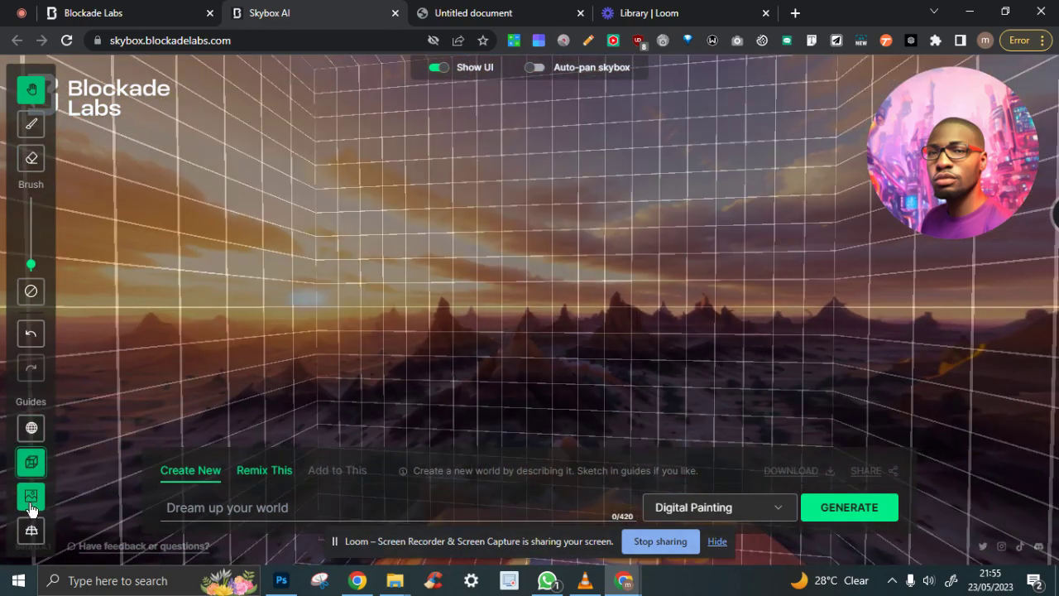
left_click_drag(203, 401, 151, 360)
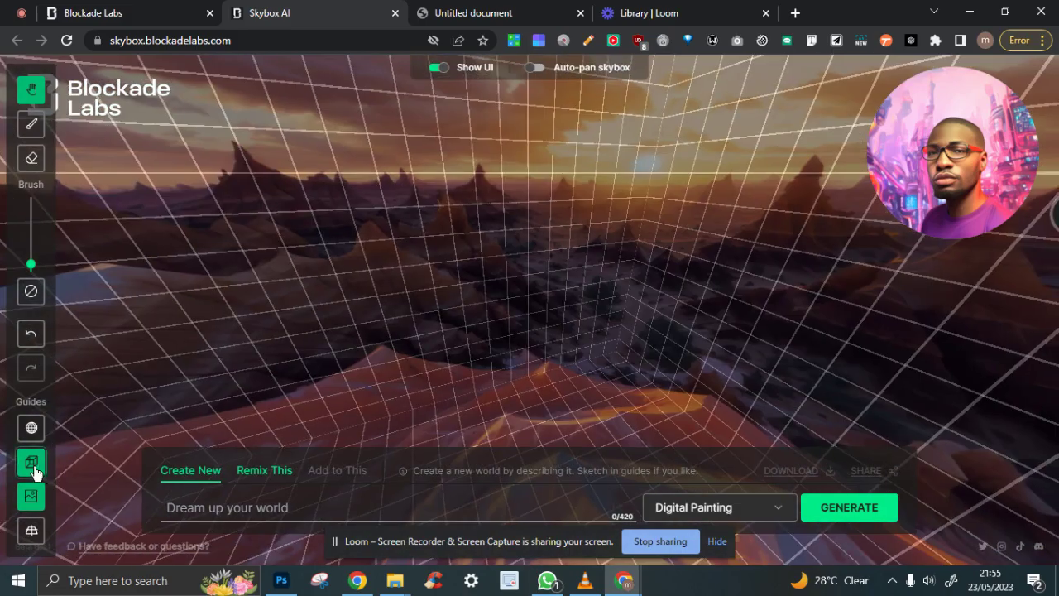
- View the flat floor grid guide without the skybox image, and overlay the cube grid on it
left_click(35, 471)
left_click(31, 530)
left_click_drag(207, 347, 461, 293)
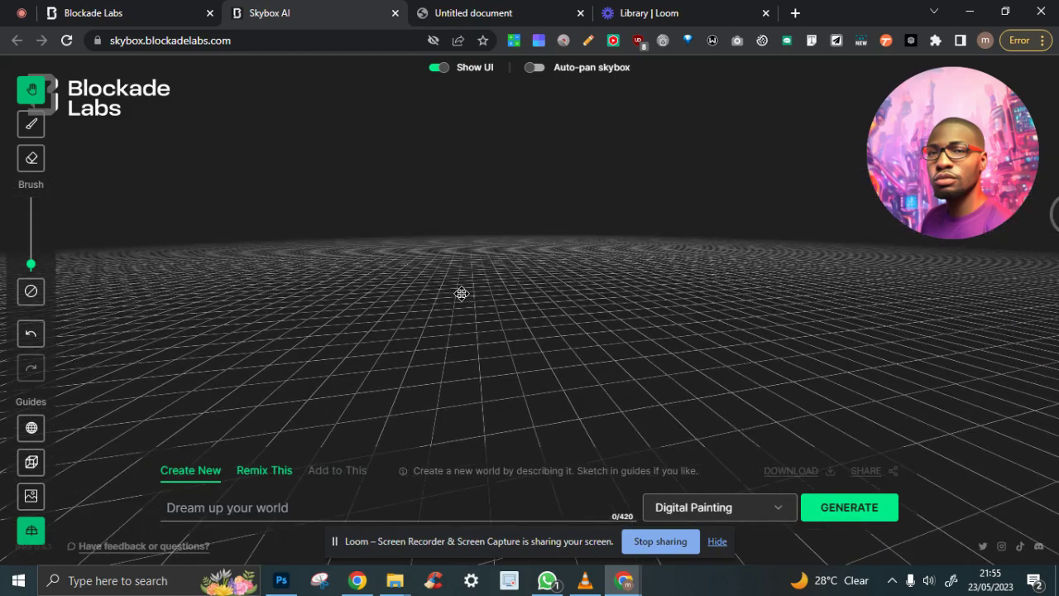
left_click(35, 468)
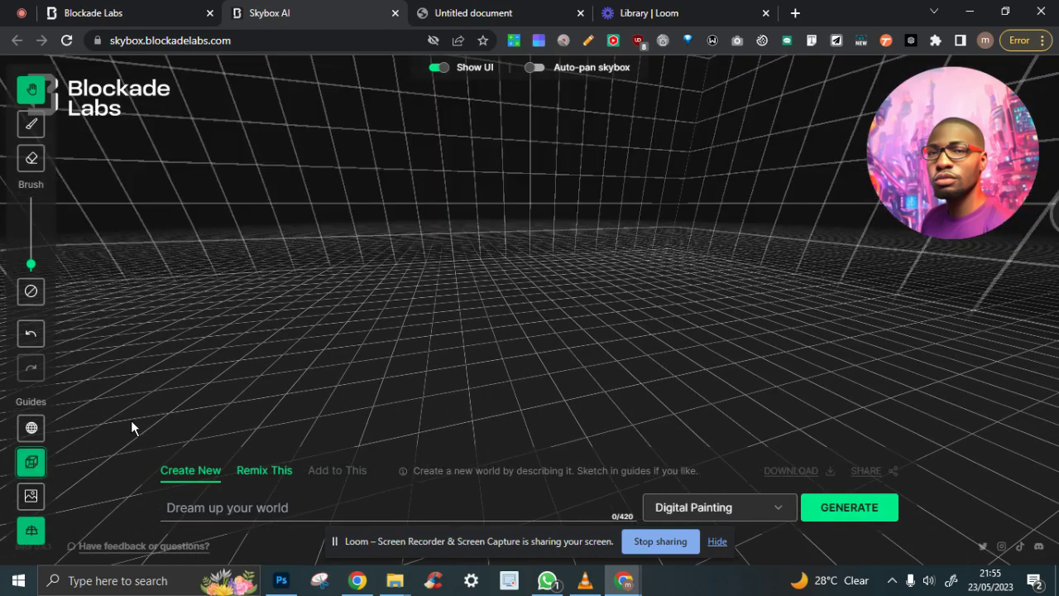
left_click_drag(131, 420, 450, 227)
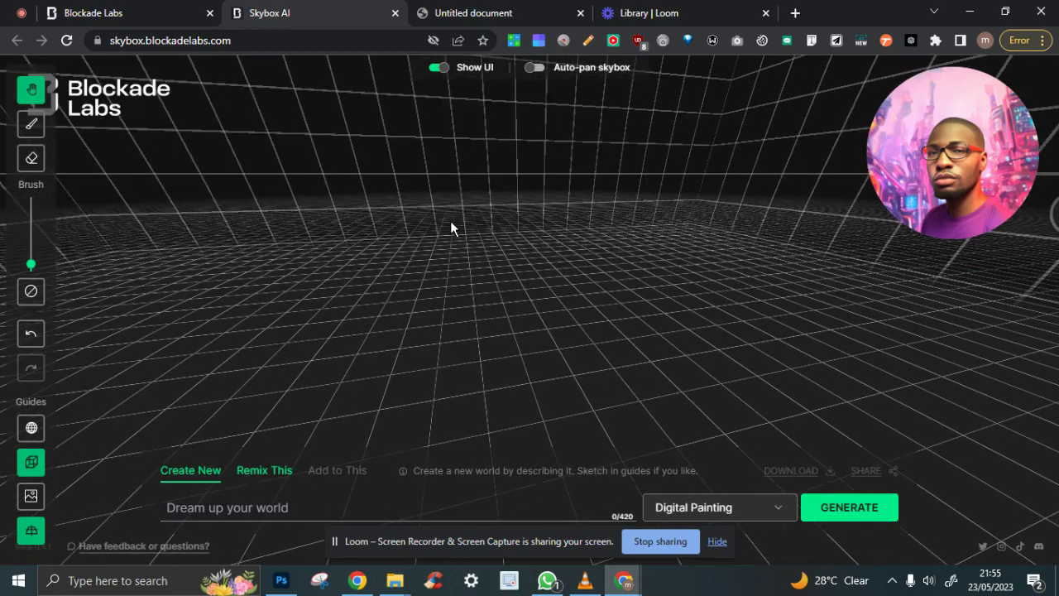
- Swap the cube grid for the spherical grid, inspect it with the floor grid, and hide the floor grid
left_click(32, 427)
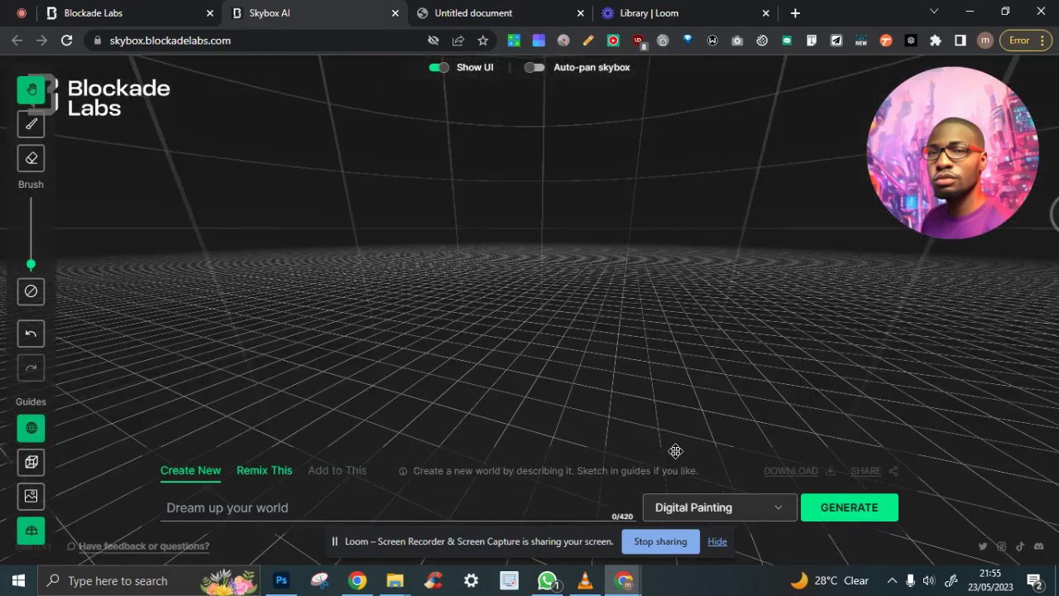
left_click_drag(675, 450, 725, 530)
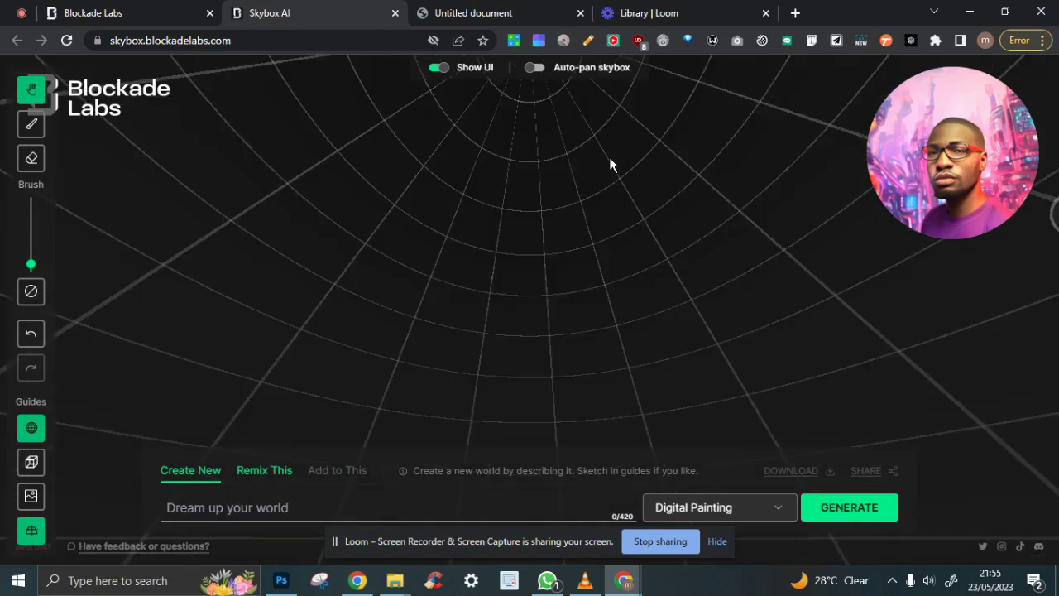
left_click_drag(609, 165, 433, 224)
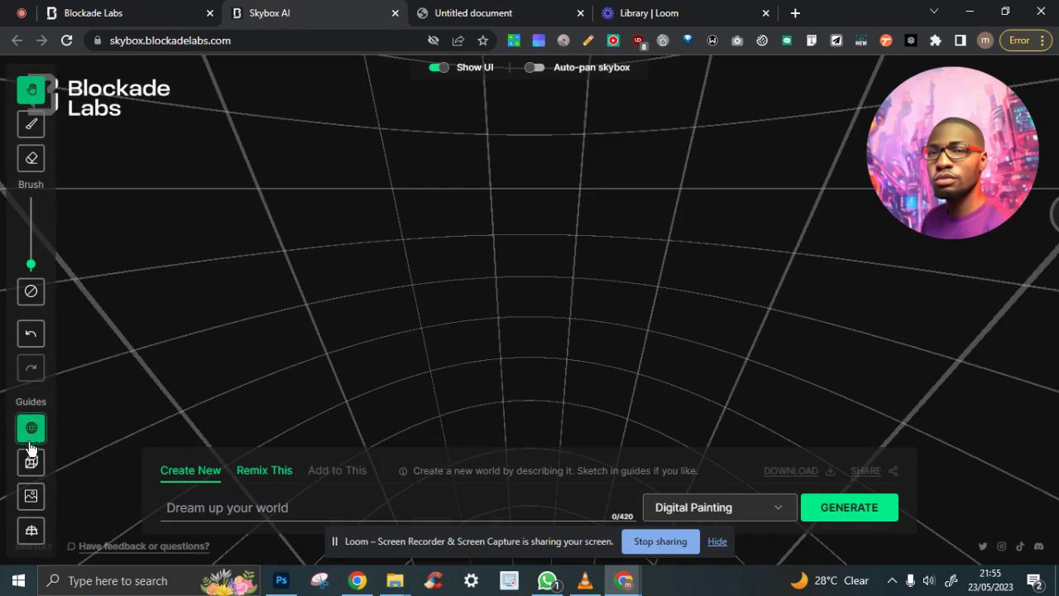
- Turn off the spherical grid and examine the cube grid guide alone from several angles
left_click(31, 427)
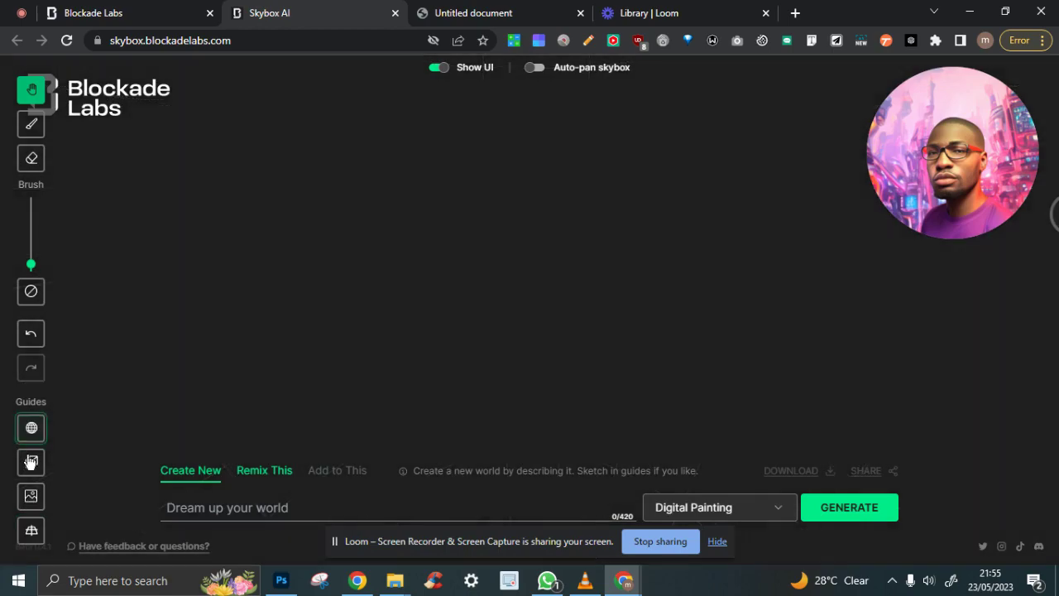
left_click(32, 461)
left_click_drag(539, 375, 485, 253)
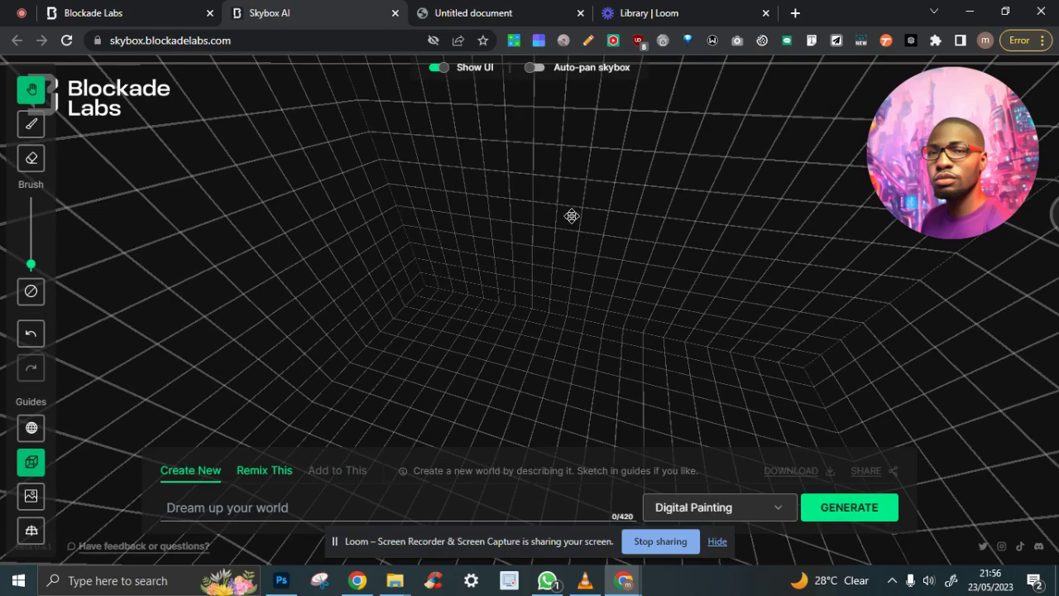
left_click_drag(569, 215, 344, 225)
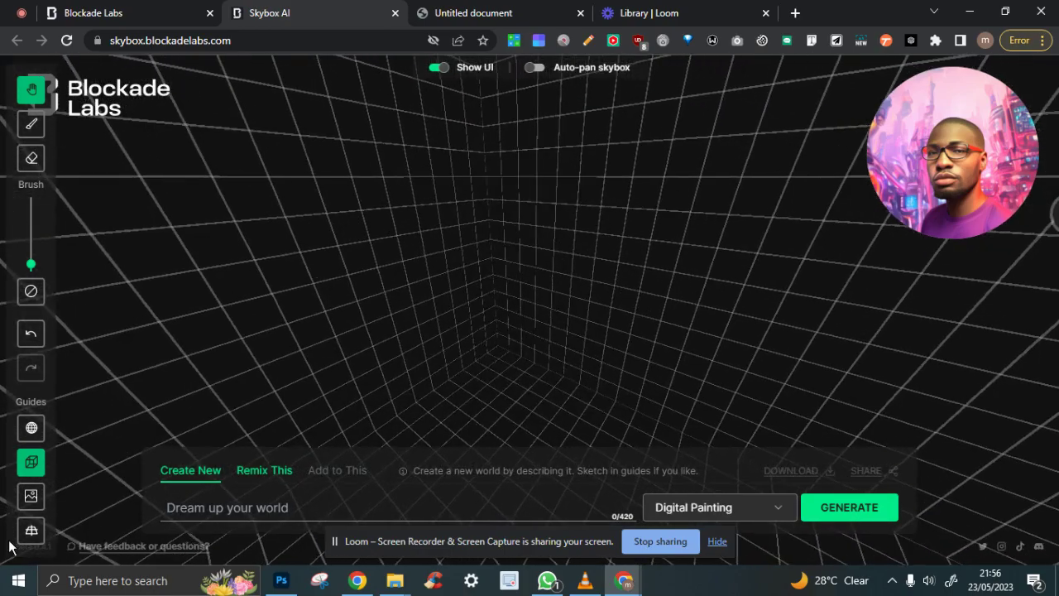
- Show the skybox image guide without the cube grid and look around the landscape
left_click(31, 494)
left_click(33, 473)
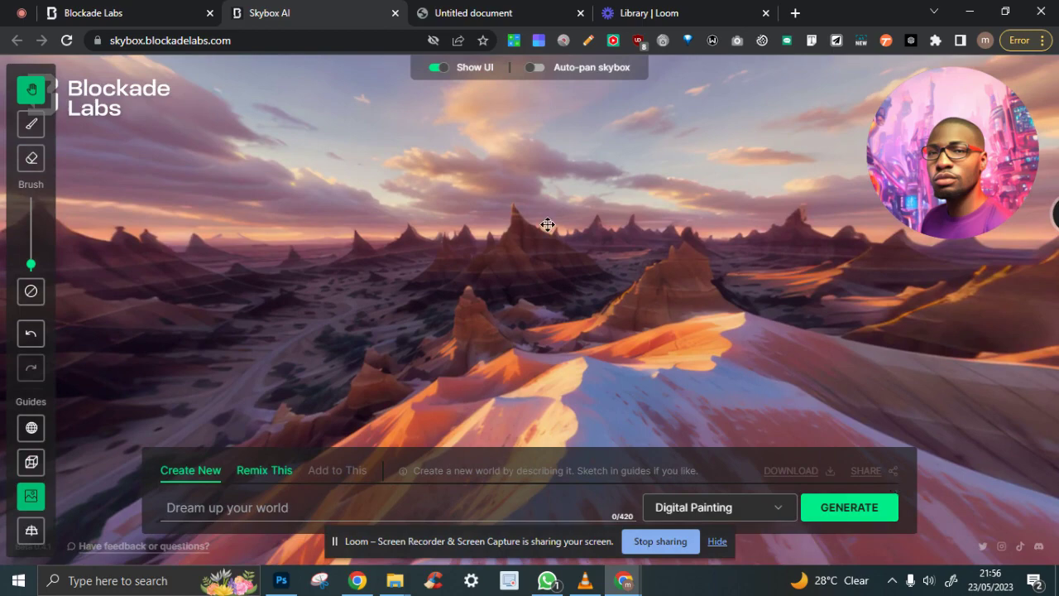
left_click_drag(548, 224, 654, 217)
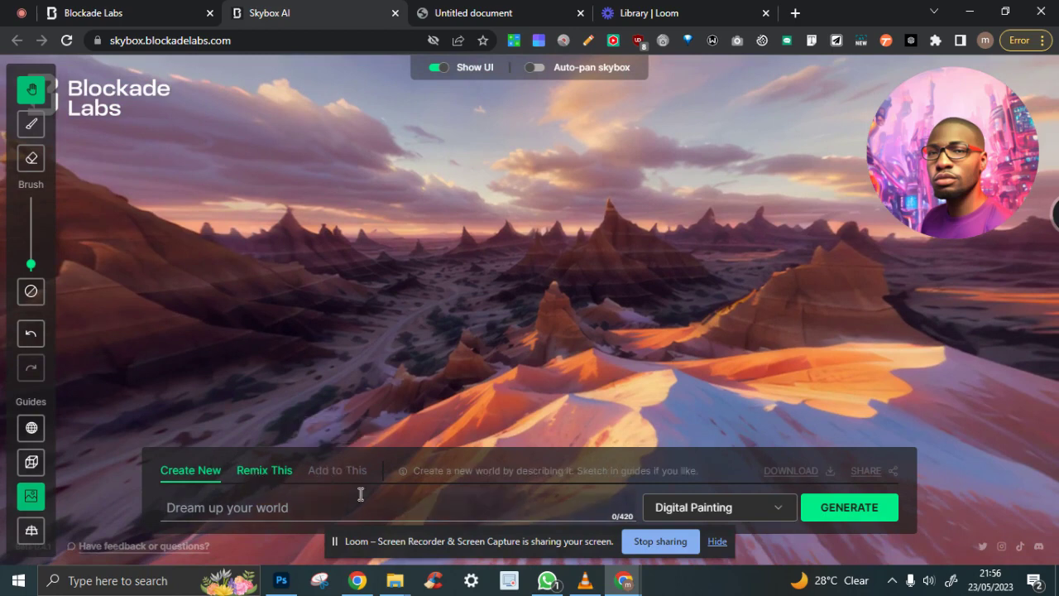
- Browse the full list of available art styles, leaving Digital Painting selected
left_click(778, 511)
scroll(723, 277, "down", 5)
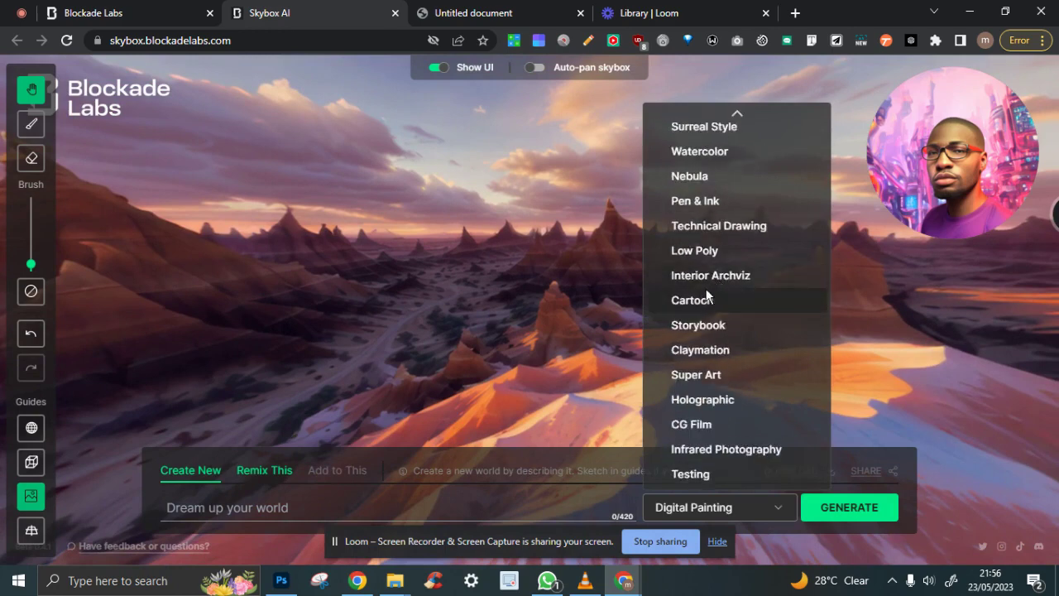
scroll(707, 295, "up", 5)
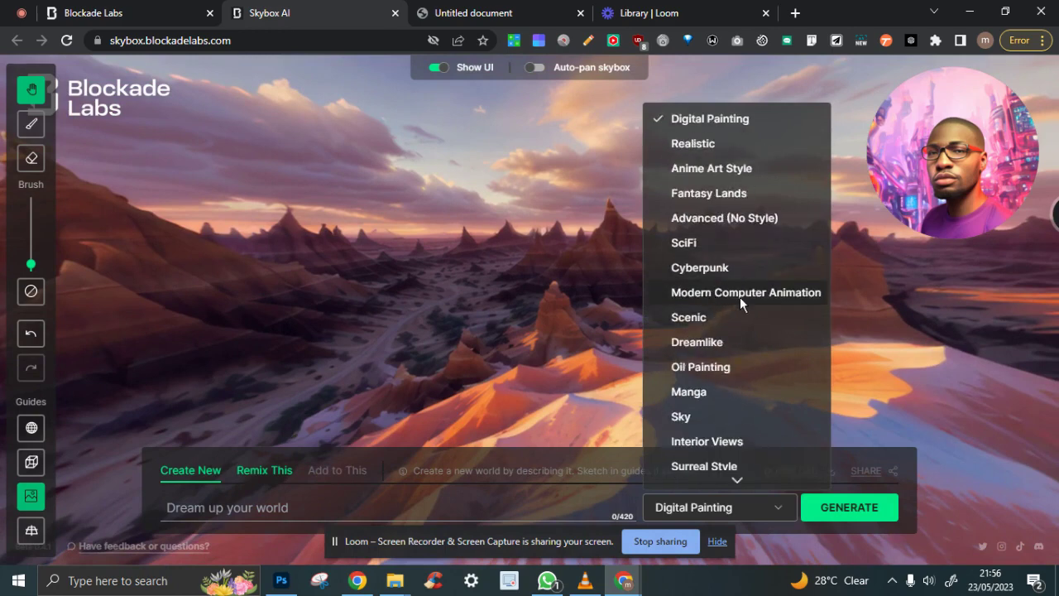
scroll(740, 297, "down", 5)
scroll(740, 297, "up", 5)
left_click(476, 282)
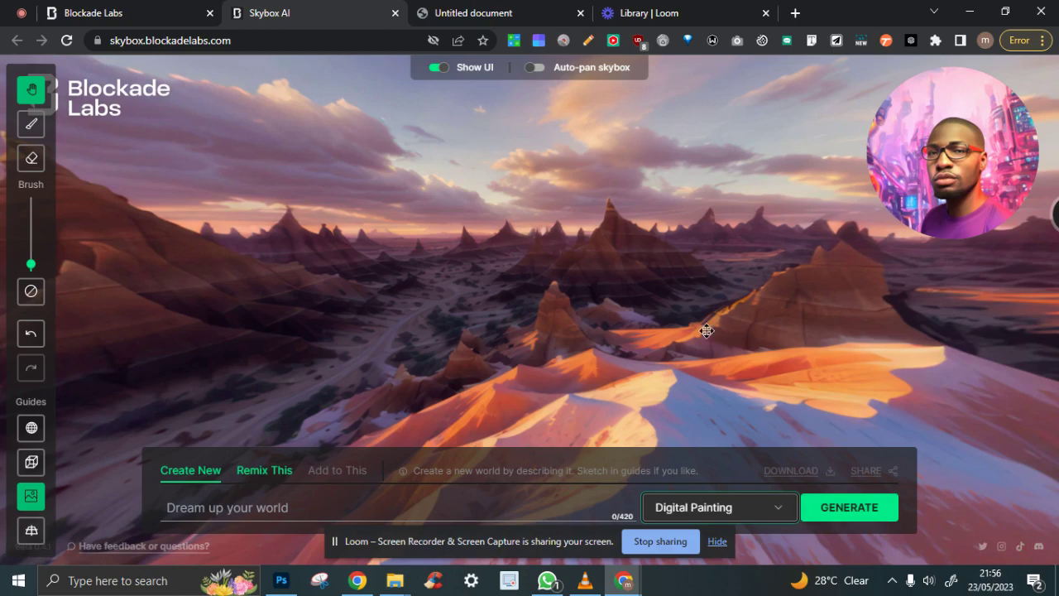
left_click_drag(699, 328, 819, 229)
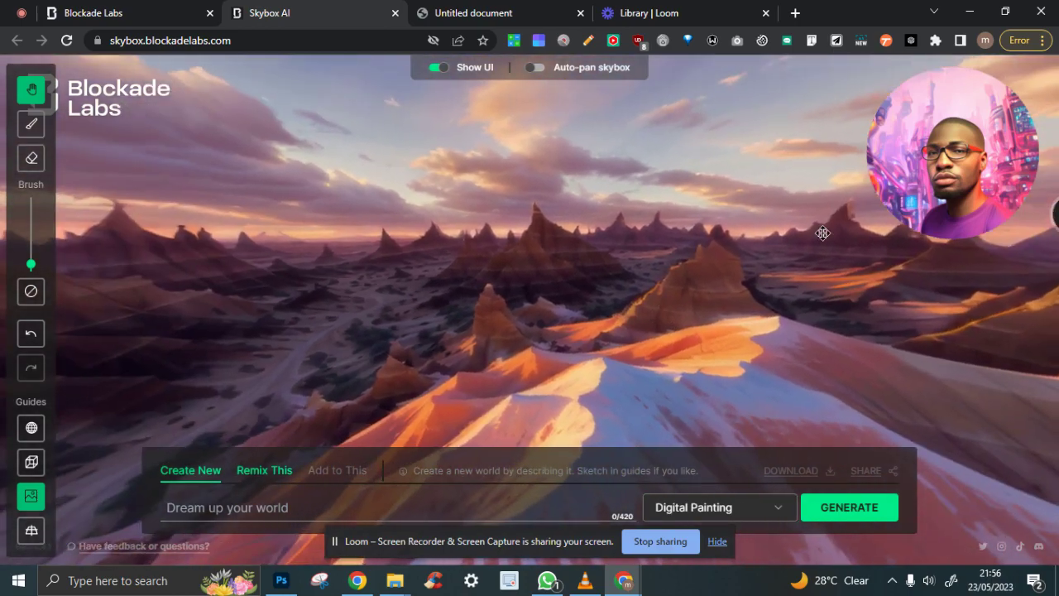
left_click_drag(921, 166, 850, 178)
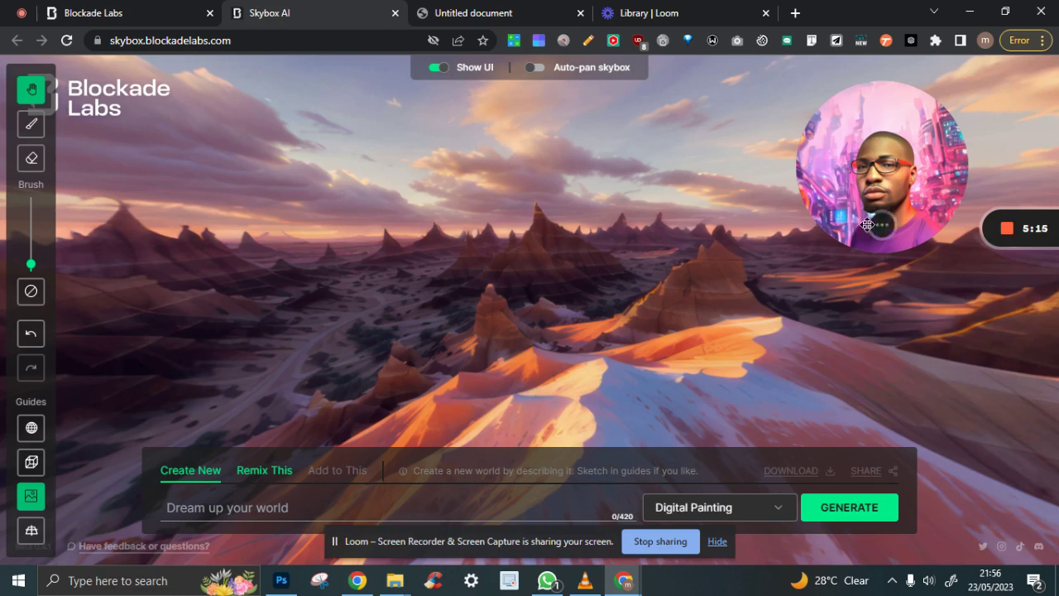
left_click_drag(890, 177, 537, 260)
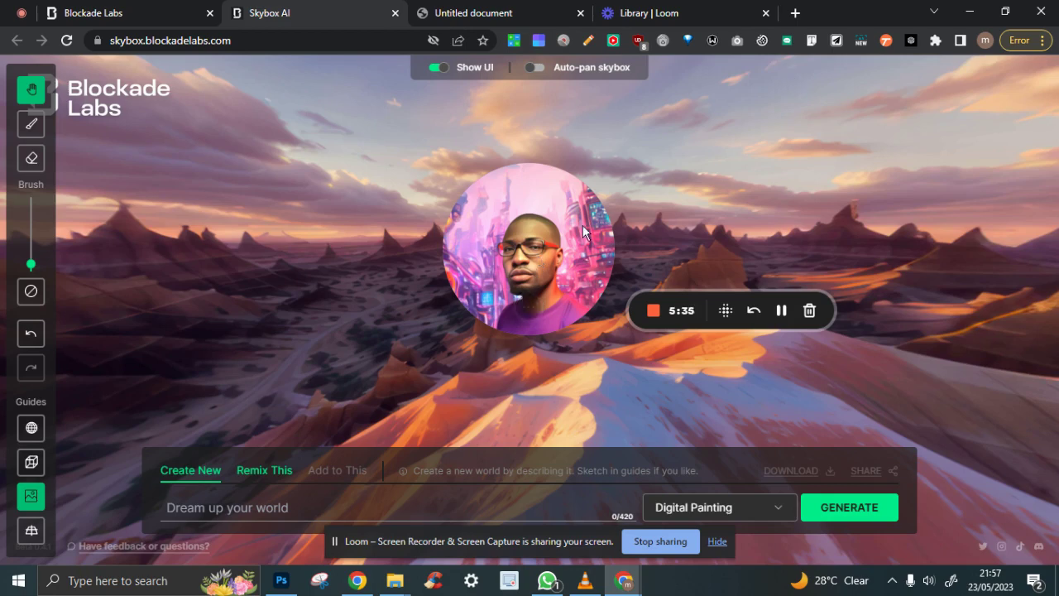
left_click_drag(552, 228, 770, 169)
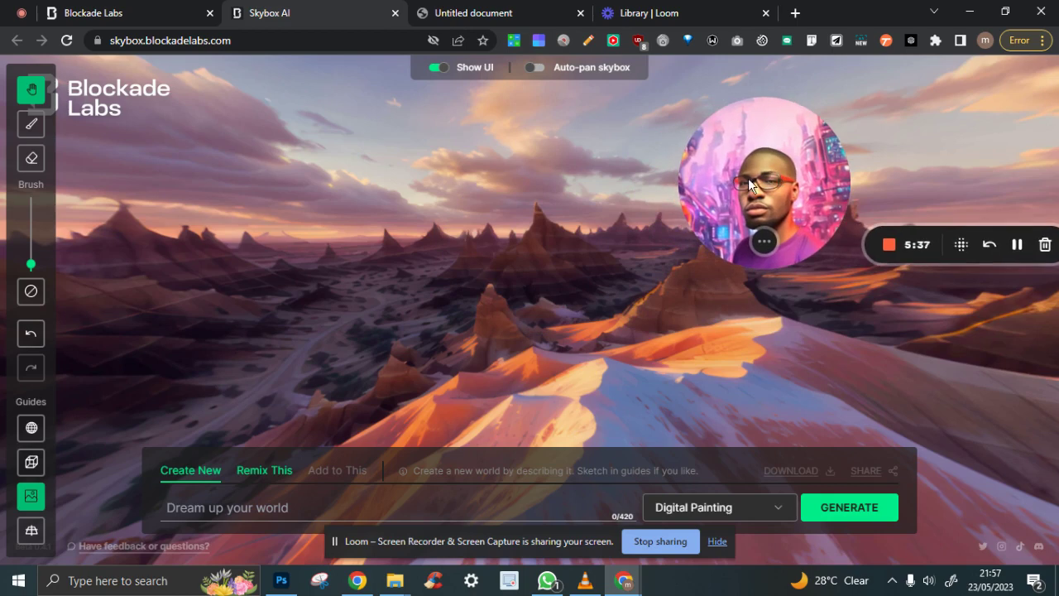